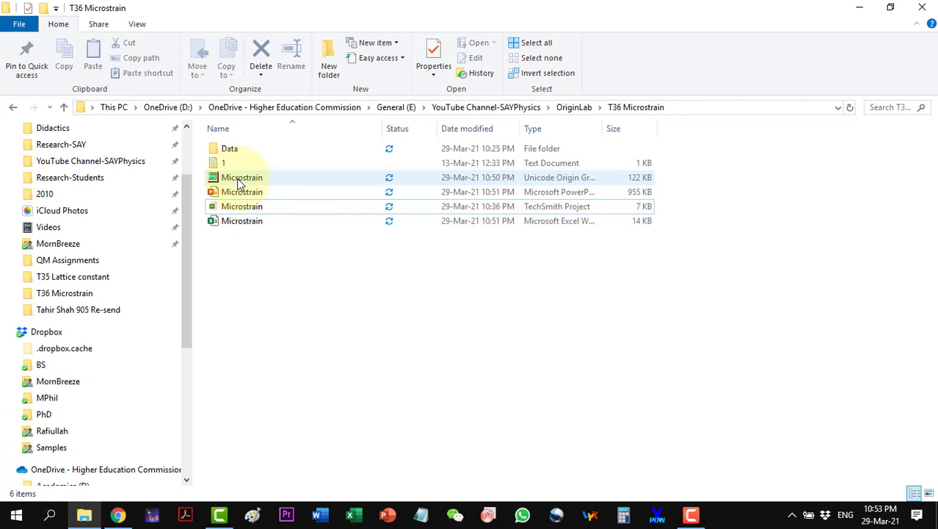
# Step: Open Microstrain.opju and plot the LiF sheet's two columns as a line graph with a thicker line
pyautogui.doubleClick(239, 183)
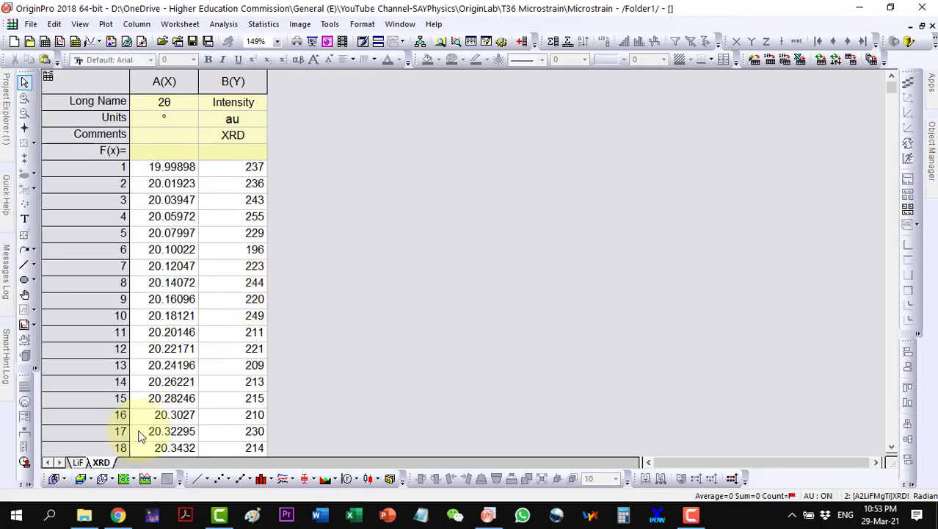
pyautogui.click(78, 462)
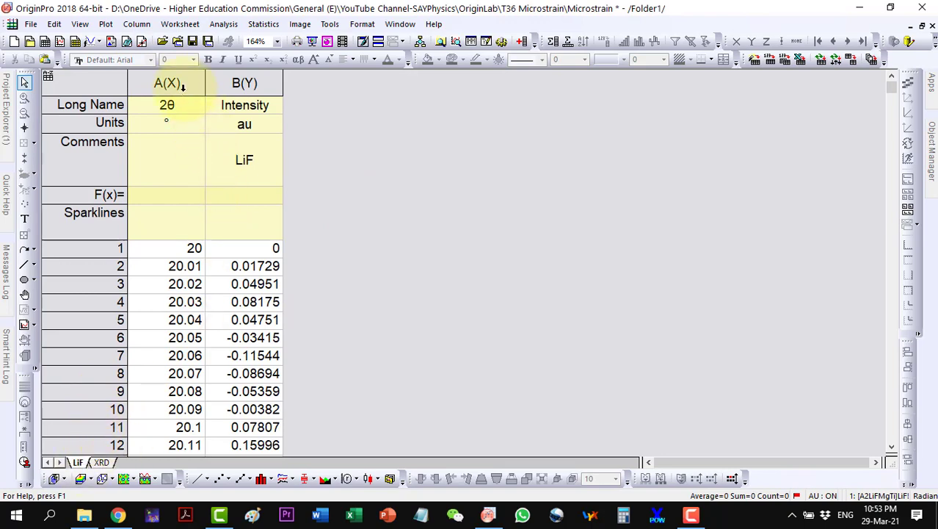
pyautogui.moveTo(182, 87); pyautogui.dragTo(244, 83)
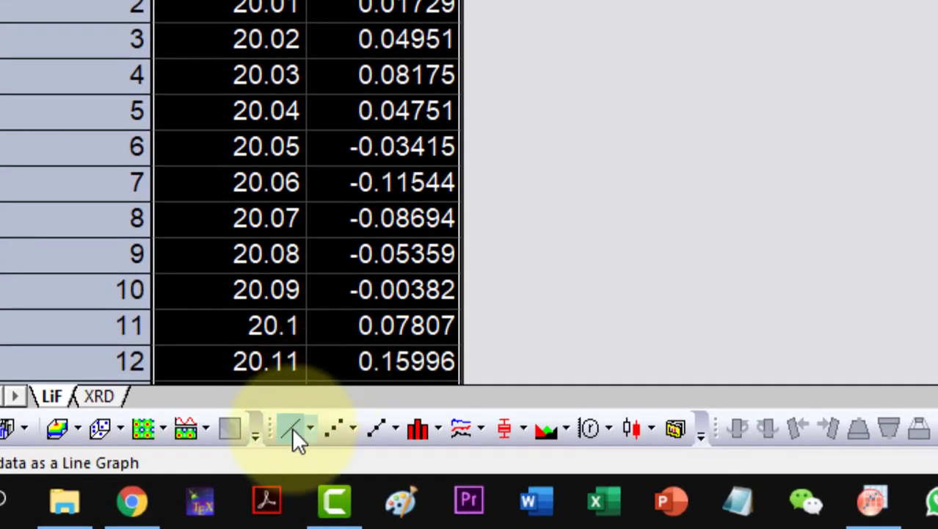
pyautogui.click(292, 430)
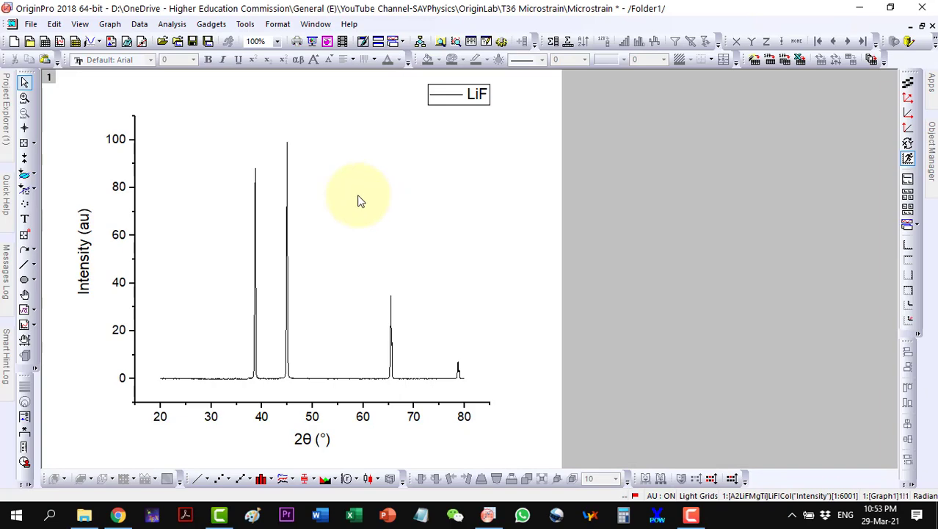
pyautogui.click(551, 60)
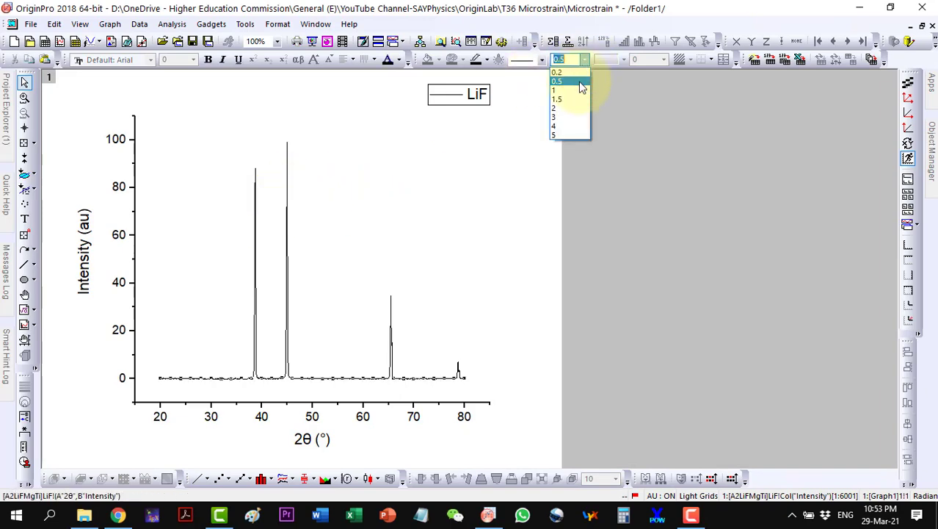
pyautogui.click(562, 117)
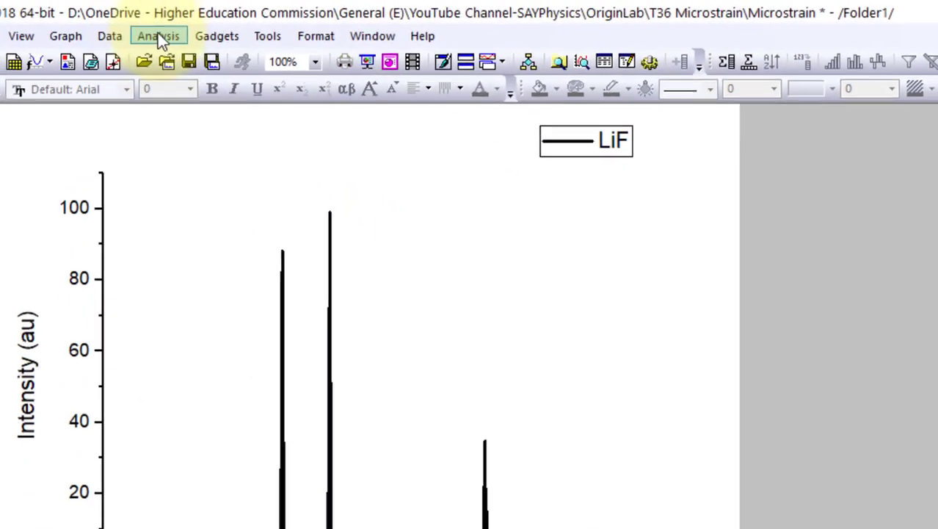
# Step: Open the Multiple Peak Fit dialog with the Gauss peak function
pyautogui.click(171, 24)
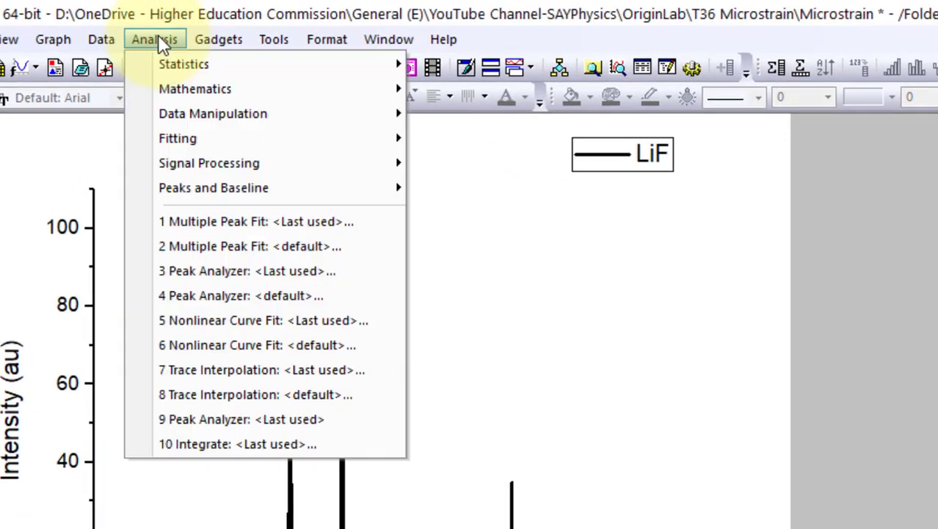
pyautogui.moveTo(203, 192)
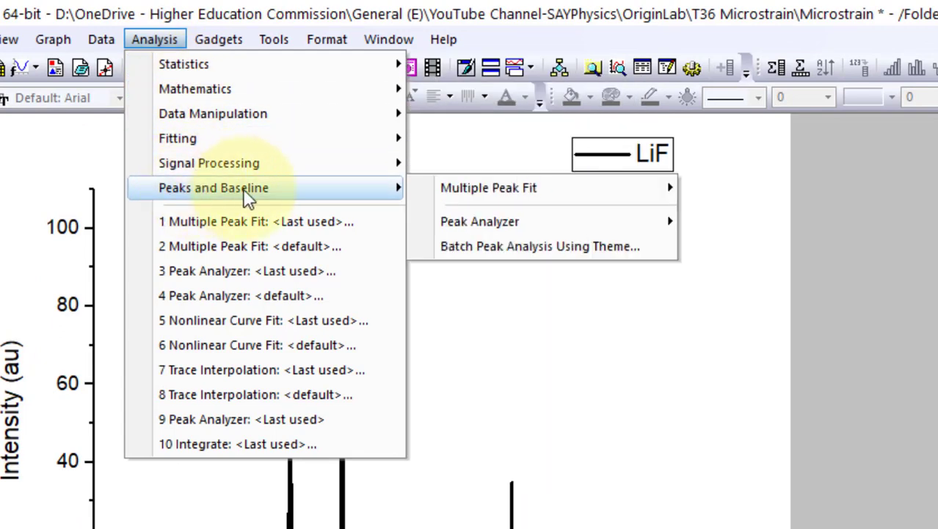
pyautogui.moveTo(469, 194)
pyautogui.click(731, 222)
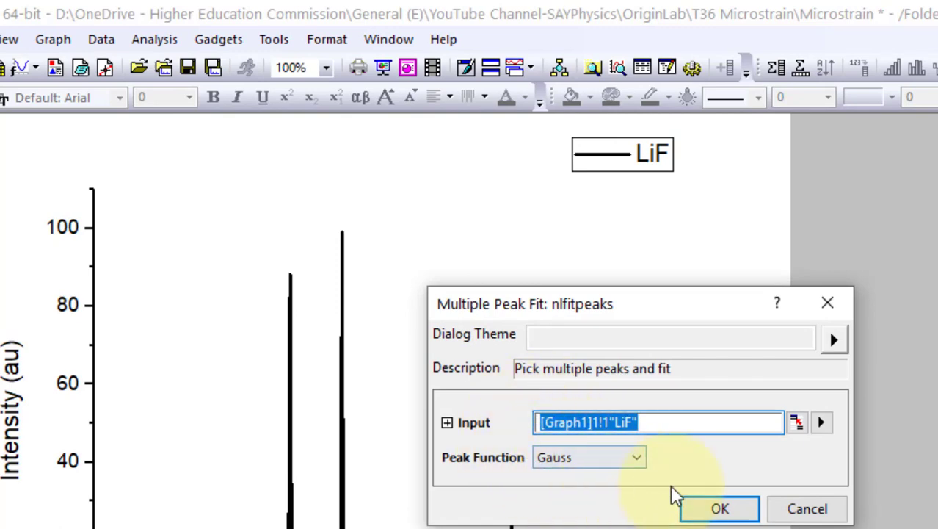
# Step: Confirm Gauss, pick the LiF peaks near 38.7°, 45°, 65.5° and 78.8°, then open NLFit
pyautogui.click(709, 509)
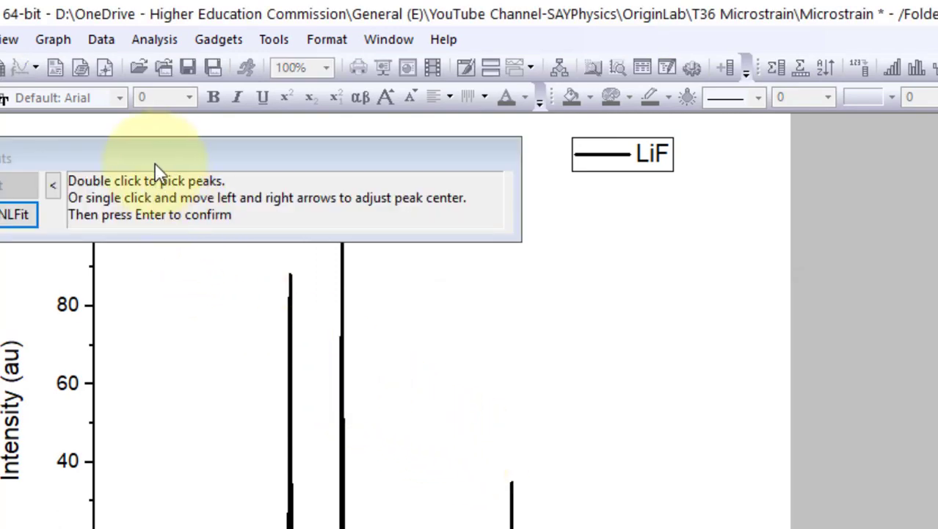
pyautogui.moveTo(183, 162); pyautogui.dragTo(764, 245)
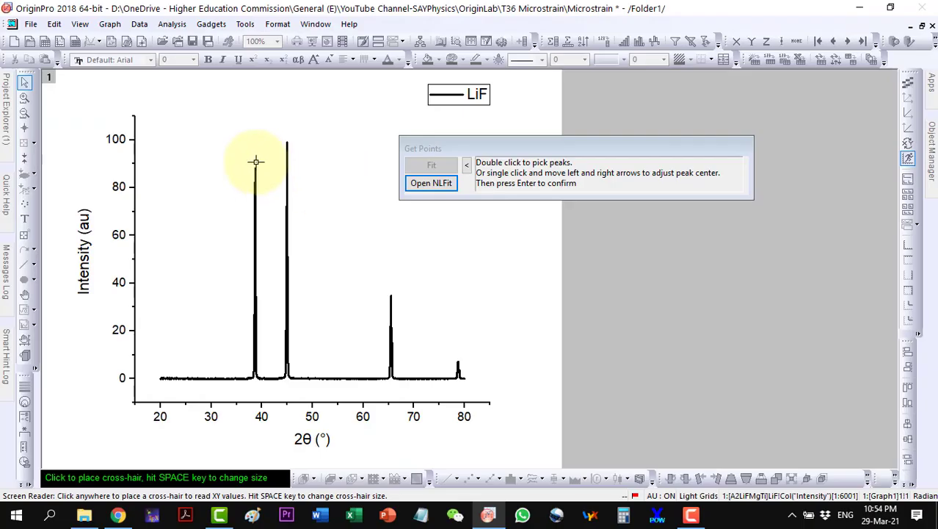
pyautogui.doubleClick(255, 160)
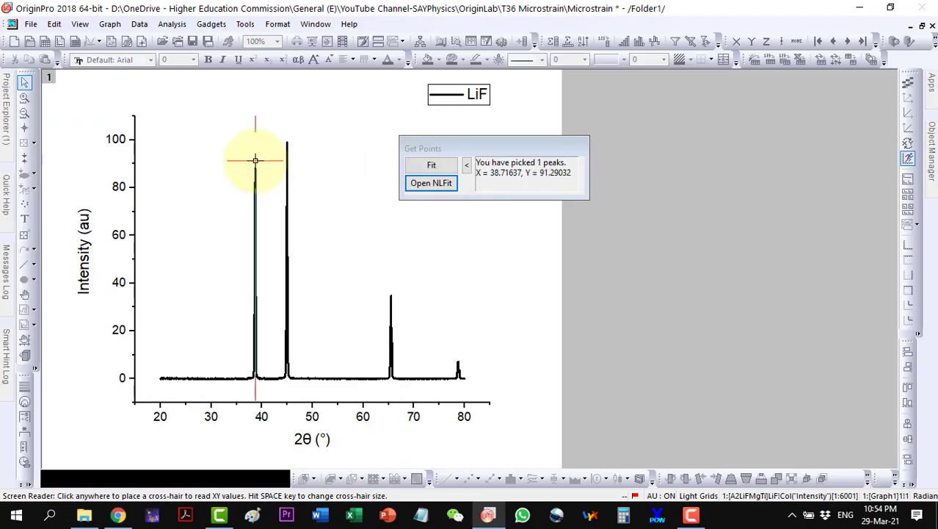
pyautogui.doubleClick(287, 135)
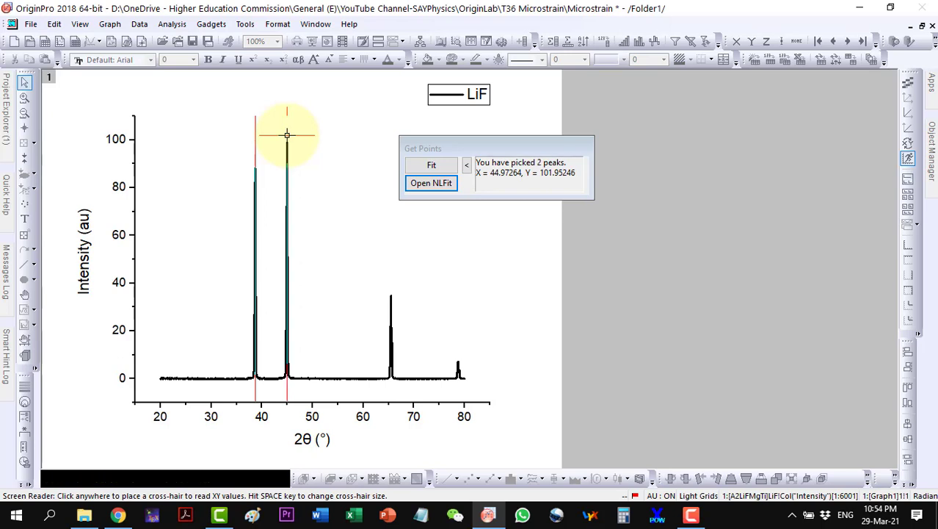
pyautogui.doubleClick(390, 290)
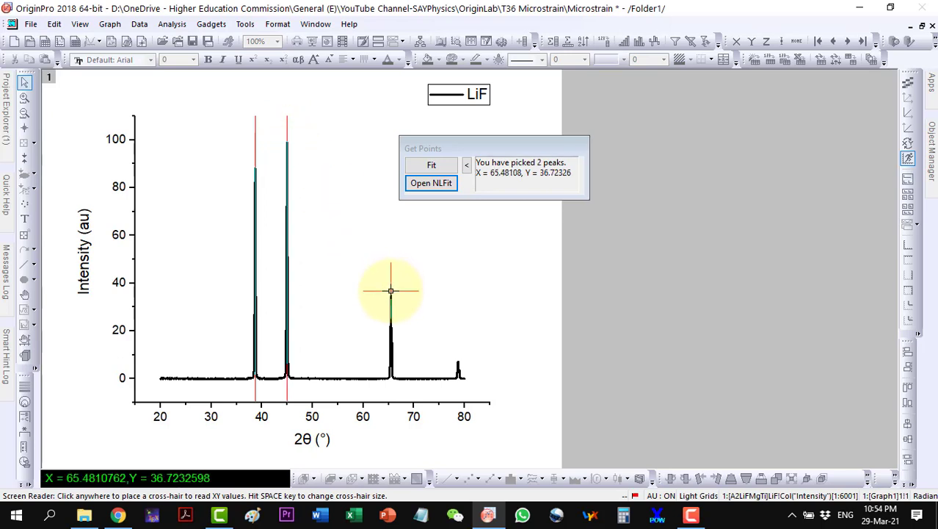
pyautogui.doubleClick(457, 355)
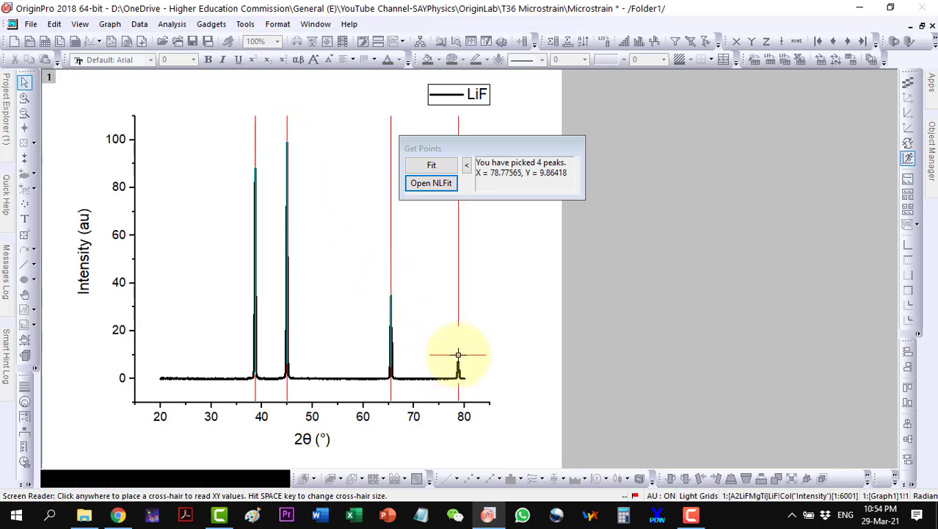
pyautogui.click(434, 185)
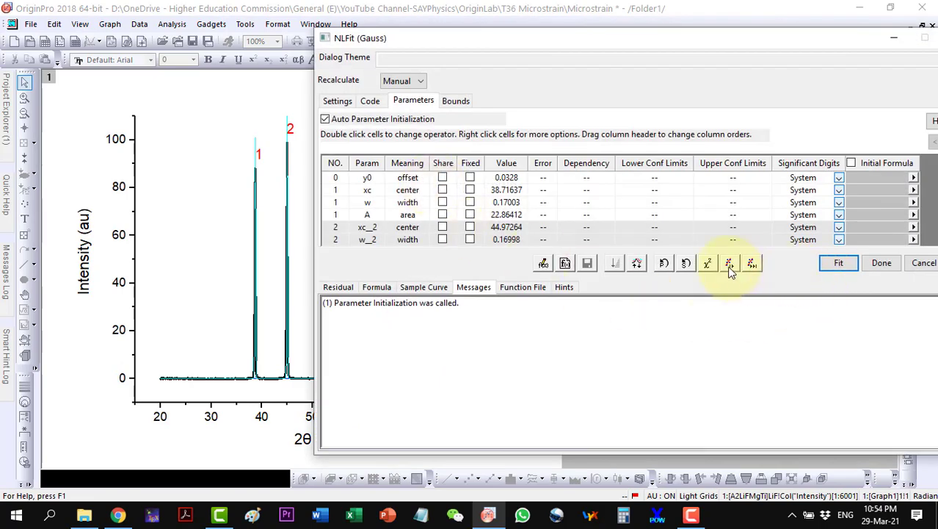
# Step: Run the four-peak Gauss fit to convergence (R² 0.98534) and accept it onto the LiF graph
pyautogui.click(729, 264)
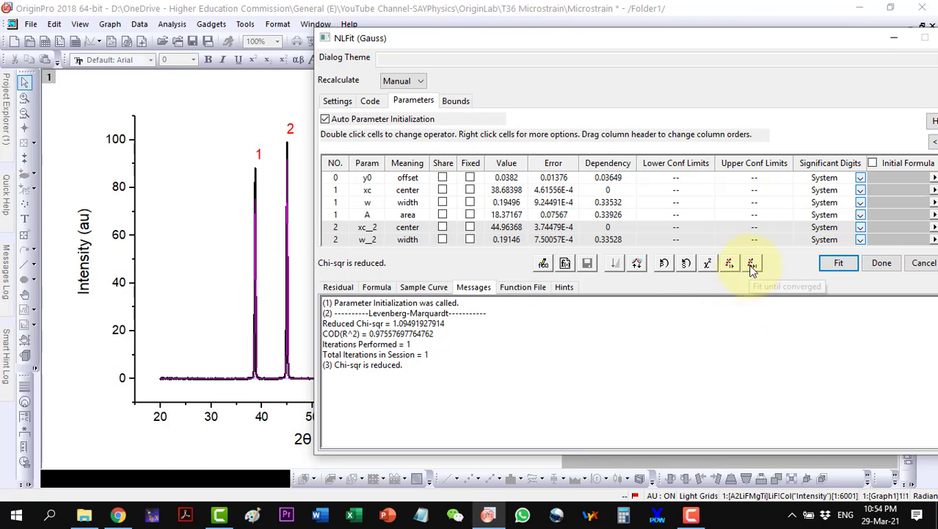
pyautogui.click(751, 265)
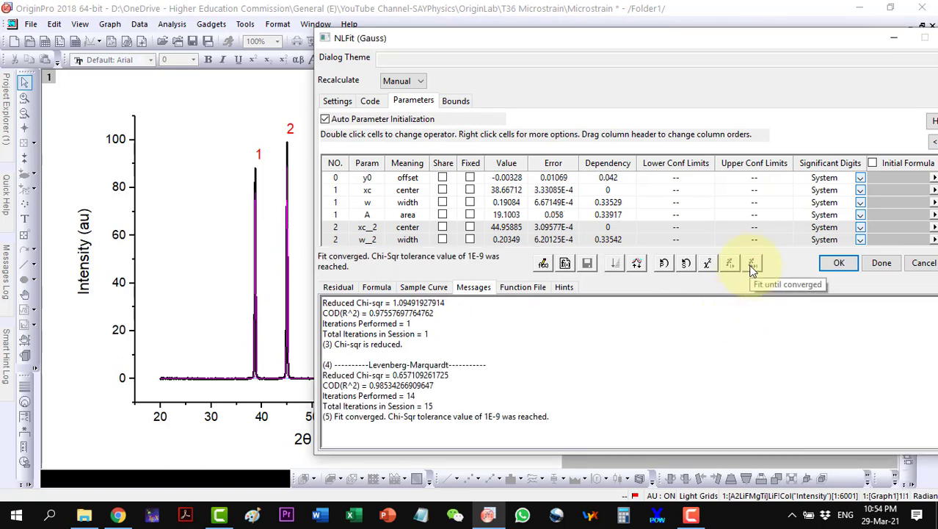
pyautogui.click(838, 264)
pyautogui.click(796, 247)
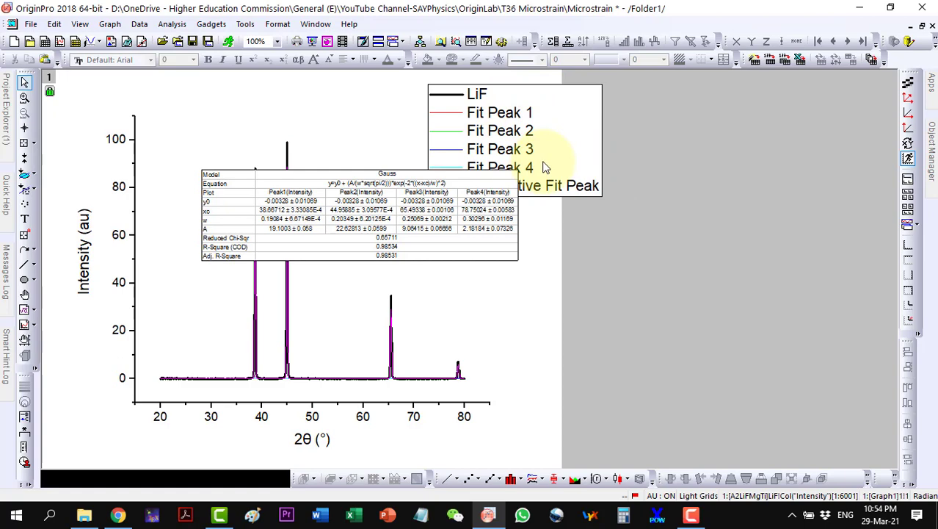
# Step: Maximize the LiF workbook and show its nlfitpeaks1 fit report sheet
pyautogui.click(921, 28)
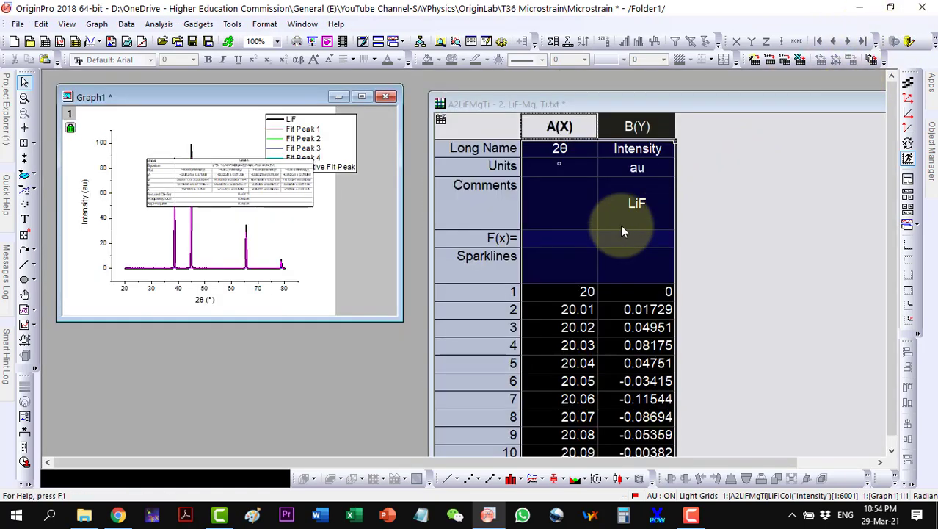
pyautogui.doubleClick(737, 108)
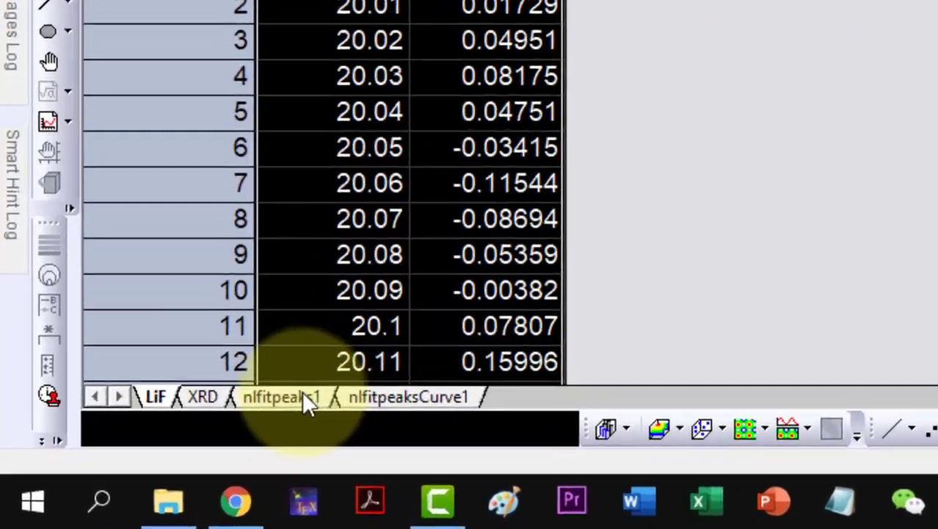
pyautogui.click(143, 462)
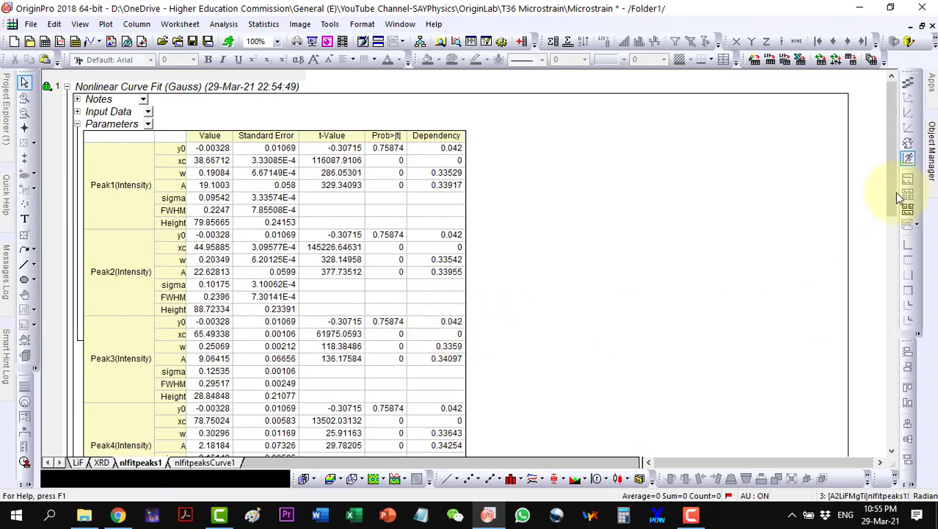
pyautogui.moveTo(892, 191); pyautogui.dragTo(875, 369)
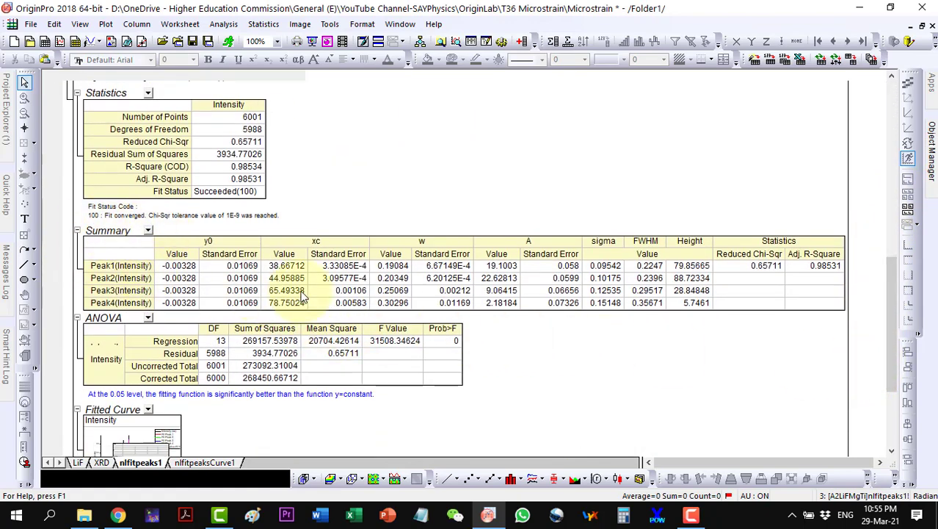
pyautogui.scroll(2, 301, 295)
pyautogui.scroll(1, 301, 296)
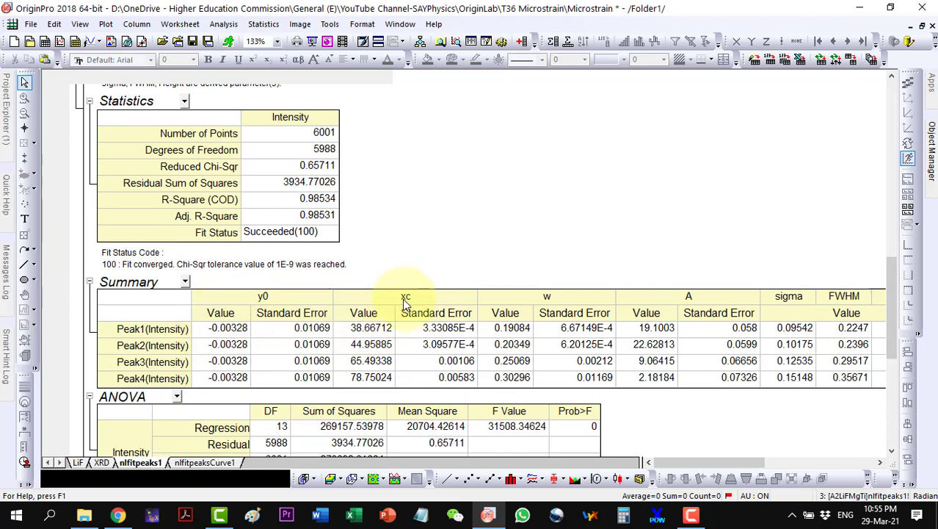
# Step: Copy the peak centres 38.66712, 44.95885, 65.49338 and 78.75024, then switch to File Explorer
pyautogui.moveTo(376, 331); pyautogui.dragTo(368, 379)
pyautogui.rightClick(368, 378)
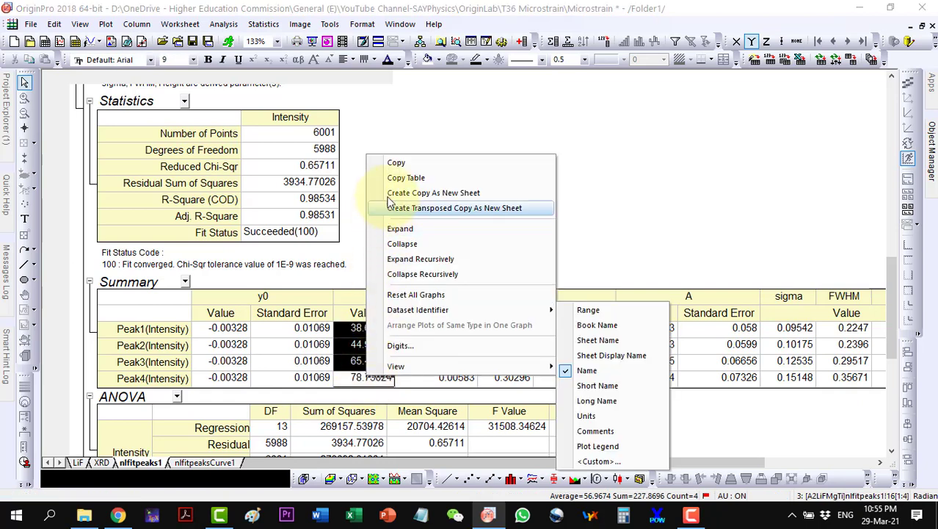
pyautogui.click(390, 160)
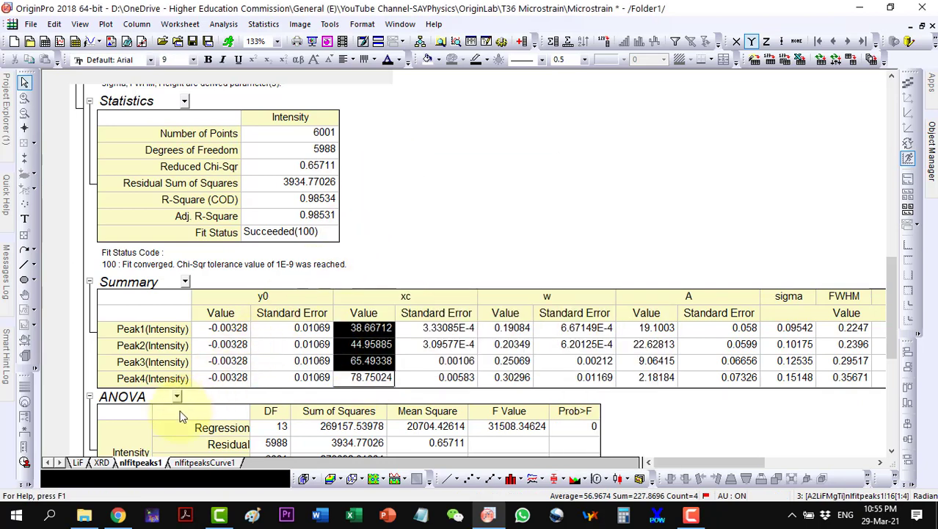
pyautogui.click(84, 516)
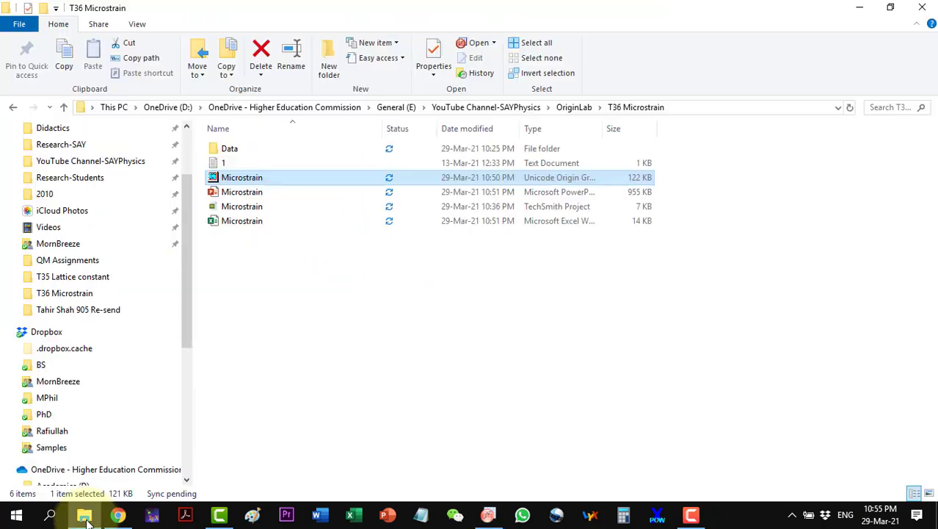
# Step: Open the Microstrain Excel workbook from the T36 Microstrain folder
pyautogui.doubleClick(249, 222)
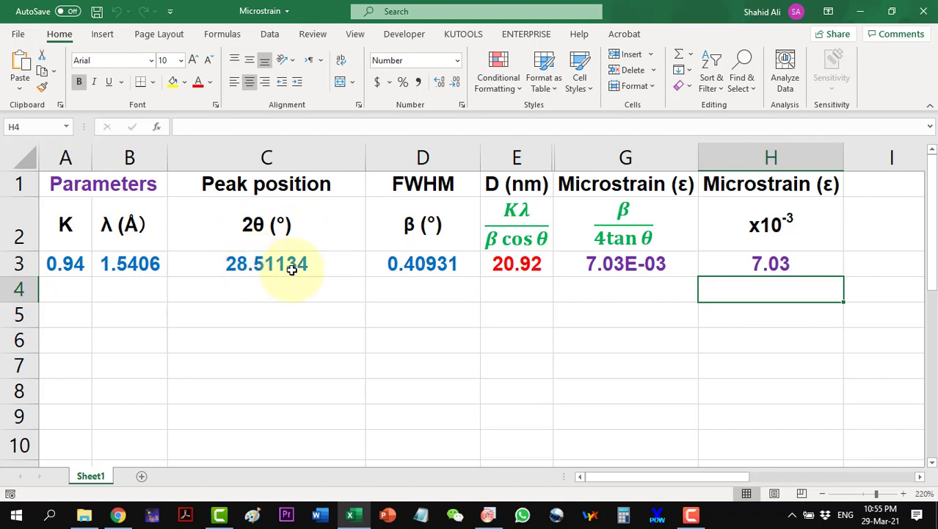
# Step: Paste the four peak centres into C3:C6 and the Origin FWHM values 0.2247–0.35671 into D3:D6
pyautogui.click(263, 265)
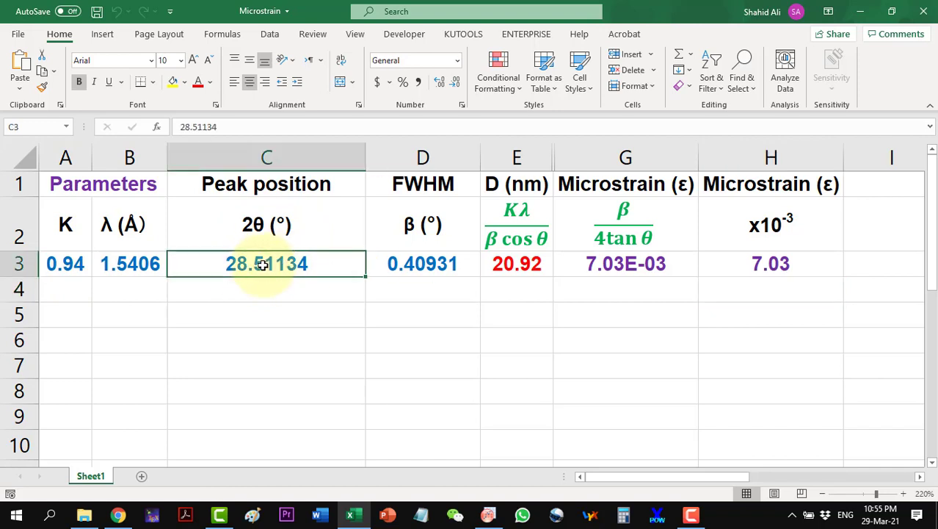
pyautogui.click(20, 66)
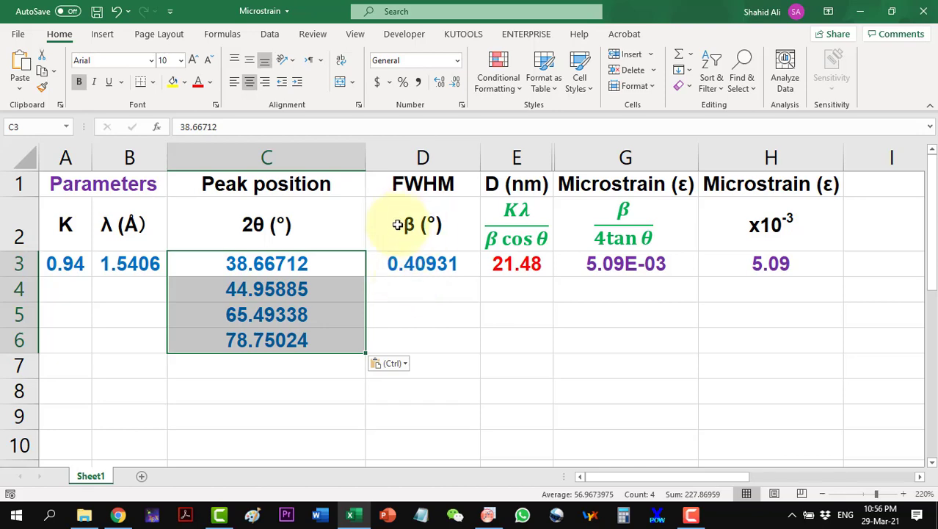
pyautogui.click(488, 515)
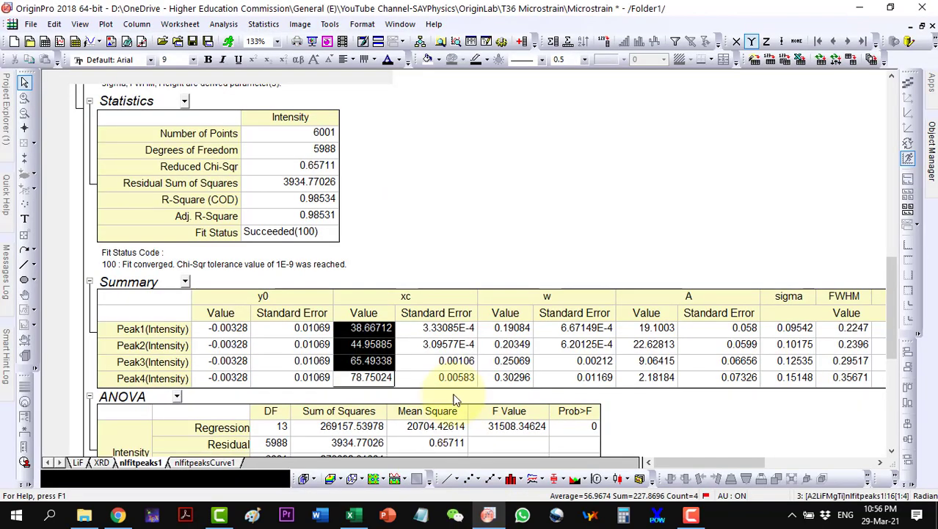
pyautogui.moveTo(852, 328); pyautogui.dragTo(853, 377)
pyautogui.rightClick(853, 330)
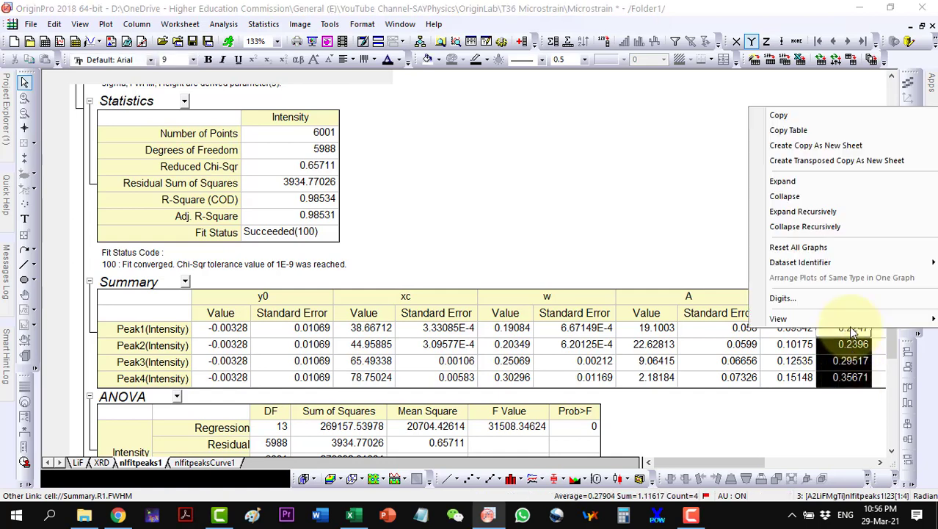
pyautogui.click(779, 115)
pyautogui.click(350, 515)
pyautogui.click(423, 264)
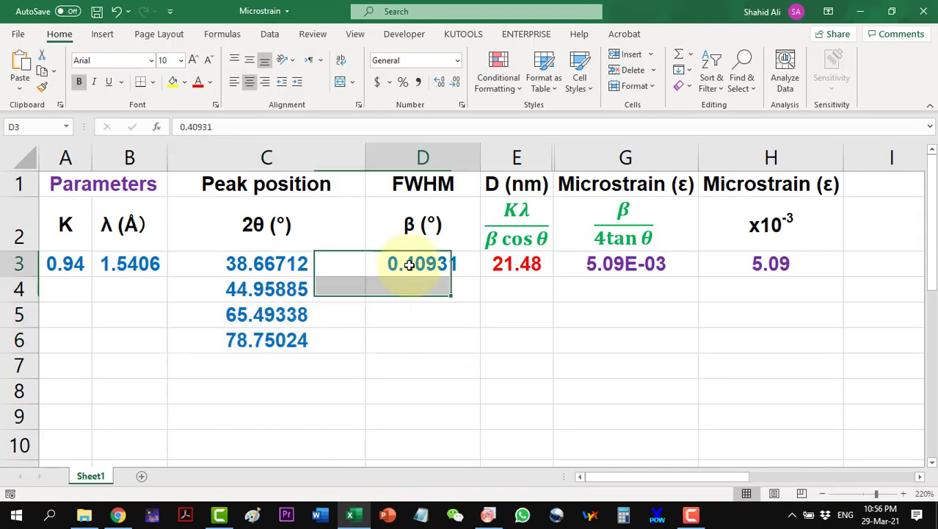
pyautogui.click(20, 64)
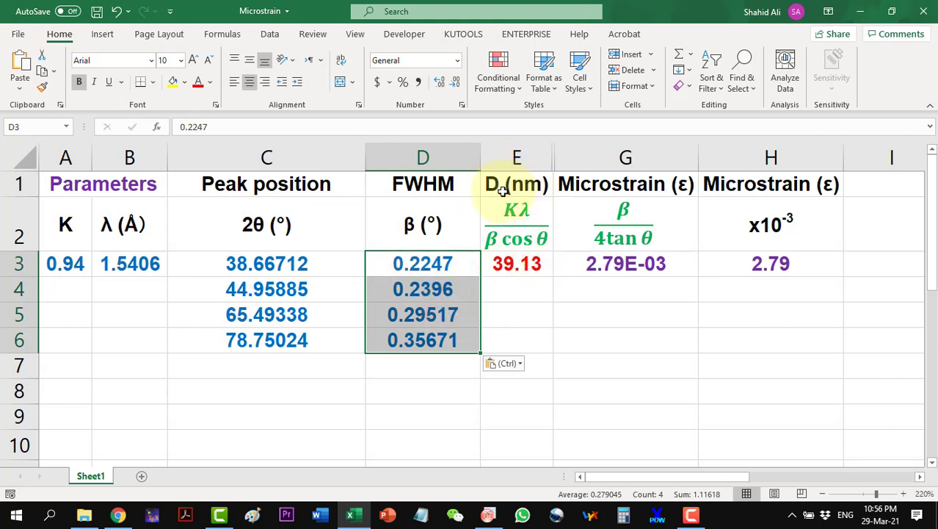
# Step: Fill the E3 crystallite-size formula down to E6, giving 39.13, 37.48, 33.42 and 30.09 nm
pyautogui.click(516, 263)
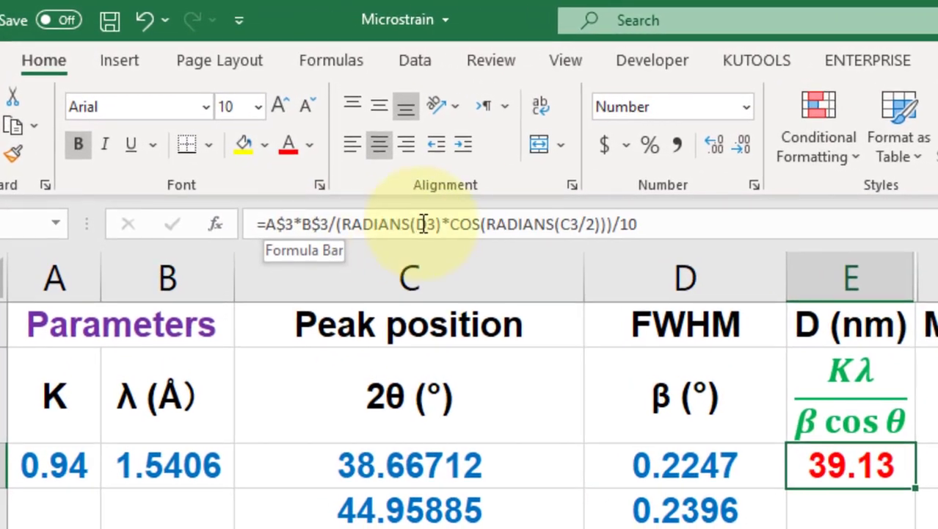
pyautogui.click(481, 224)
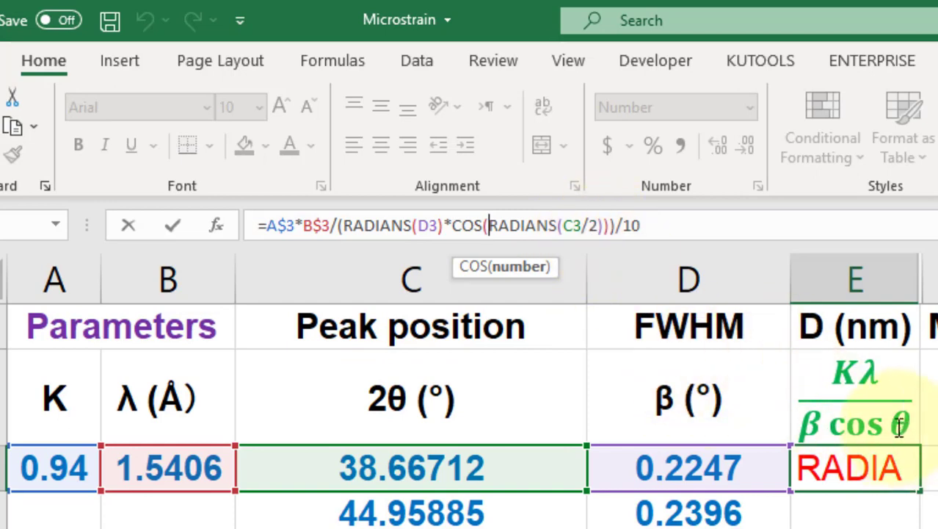
pyautogui.click(478, 225)
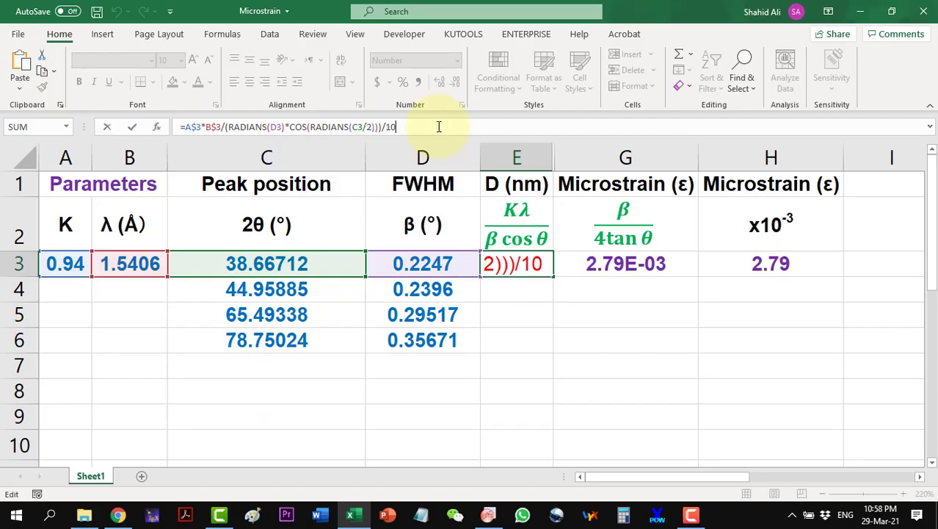
pyautogui.press('Return')
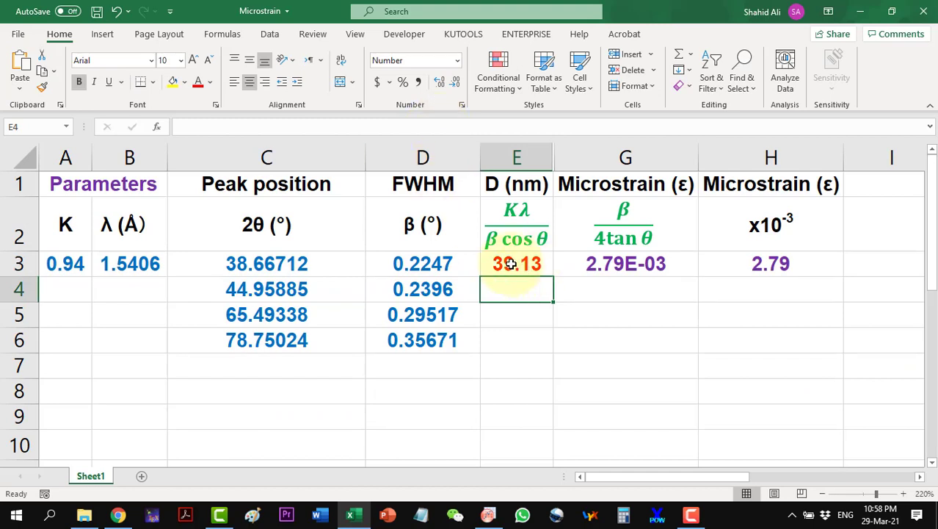
pyautogui.click(541, 268)
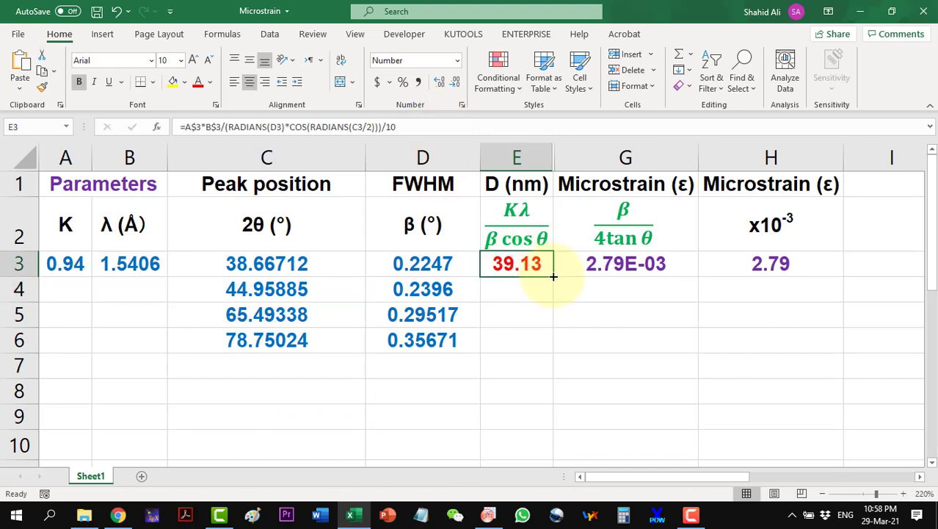
pyautogui.doubleClick(553, 276)
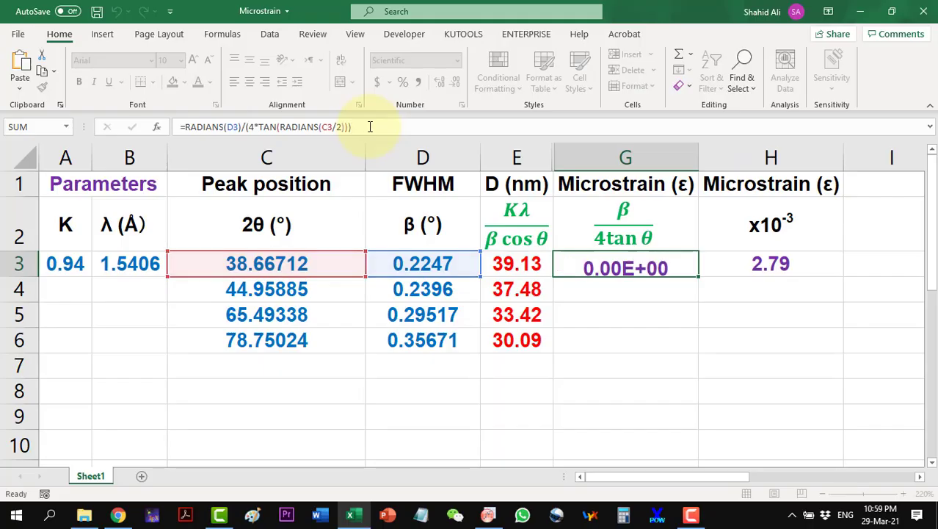
pyautogui.press('Return')
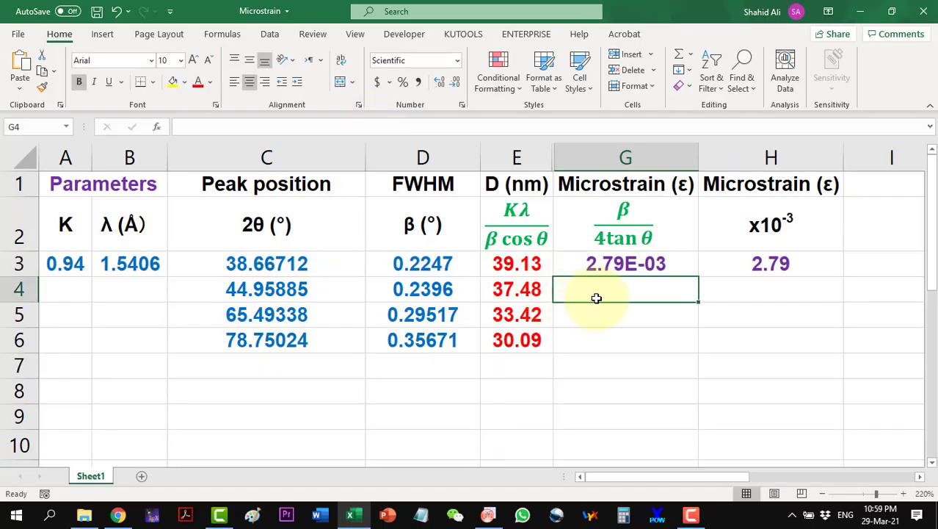
# Step: Fill the microstrain formulas down G3:G6 (2.79E-03 to 1.90E-03) and H3:H6
pyautogui.click(624, 266)
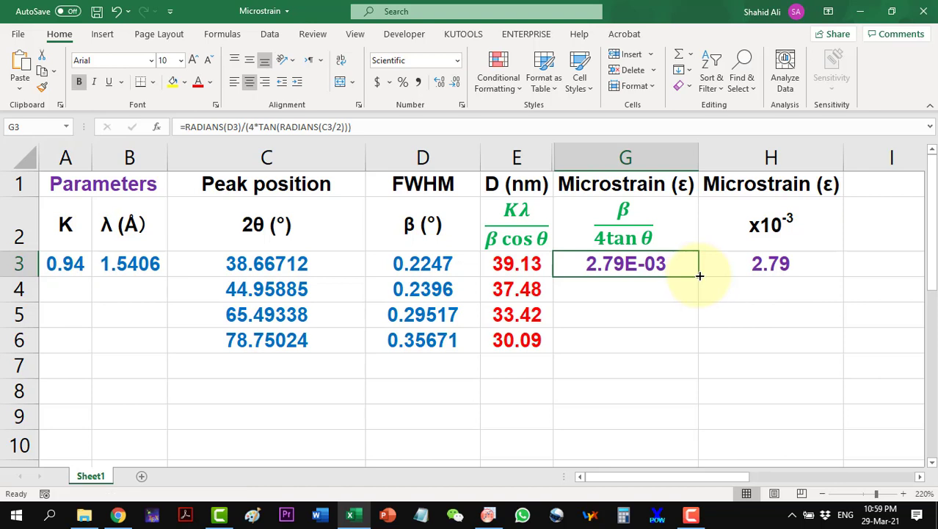
pyautogui.moveTo(699, 275); pyautogui.dragTo(694, 345)
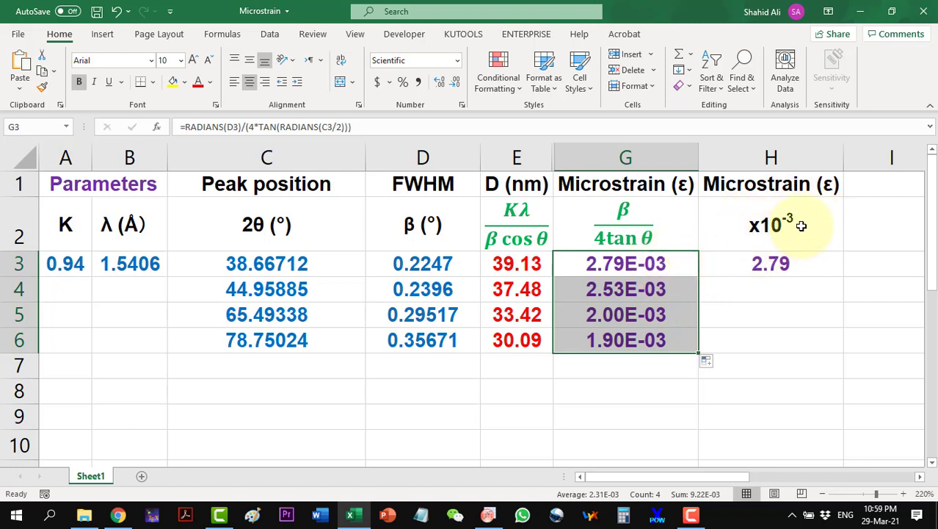
pyautogui.click(775, 265)
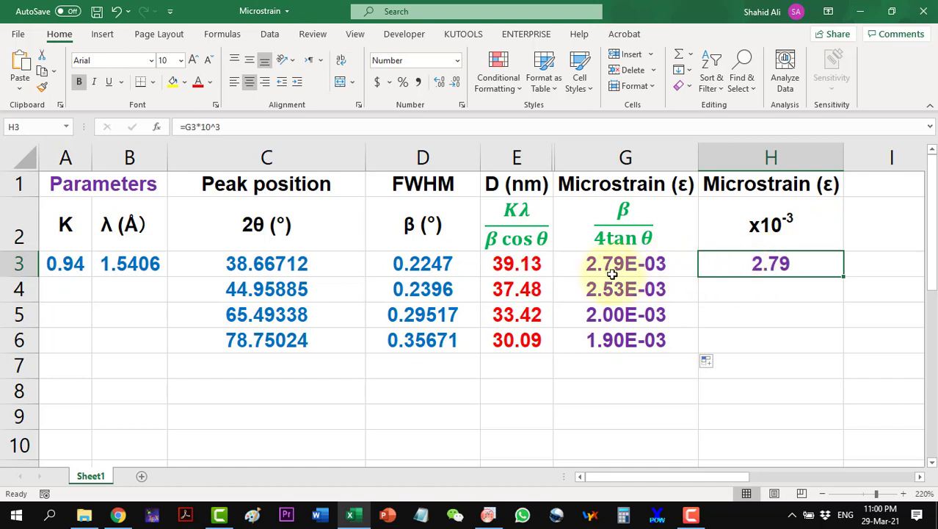
pyautogui.doubleClick(843, 275)
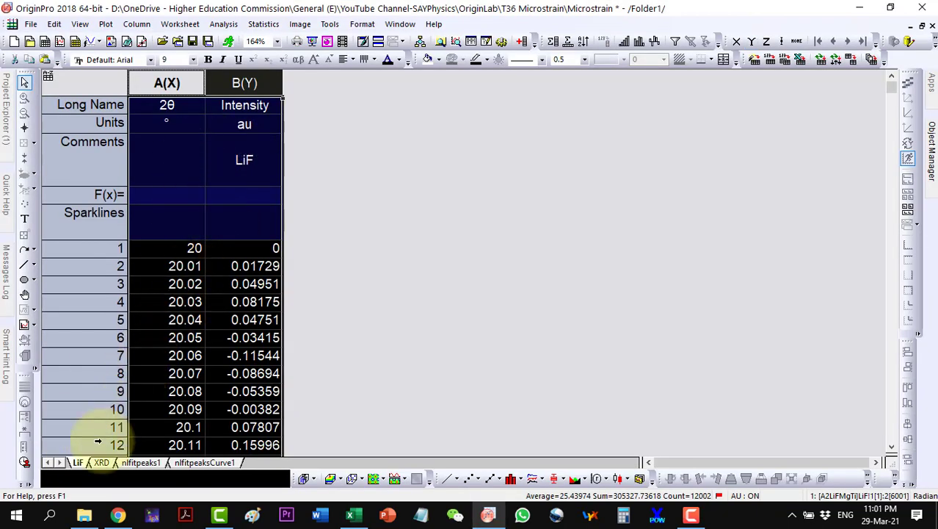
# Step: Line-plot the XRD sheet's 2θ and Intensity columns over 20–82° and select the curve
pyautogui.click(102, 462)
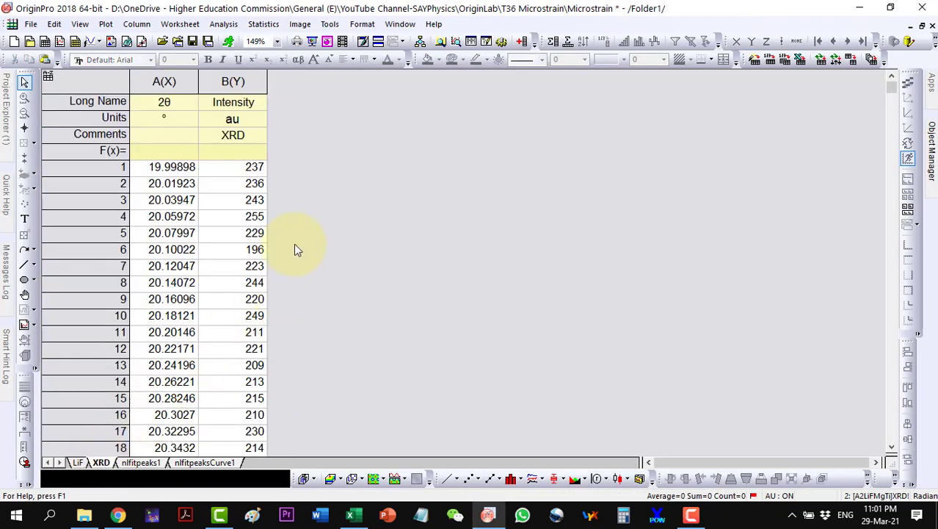
pyautogui.click(186, 82)
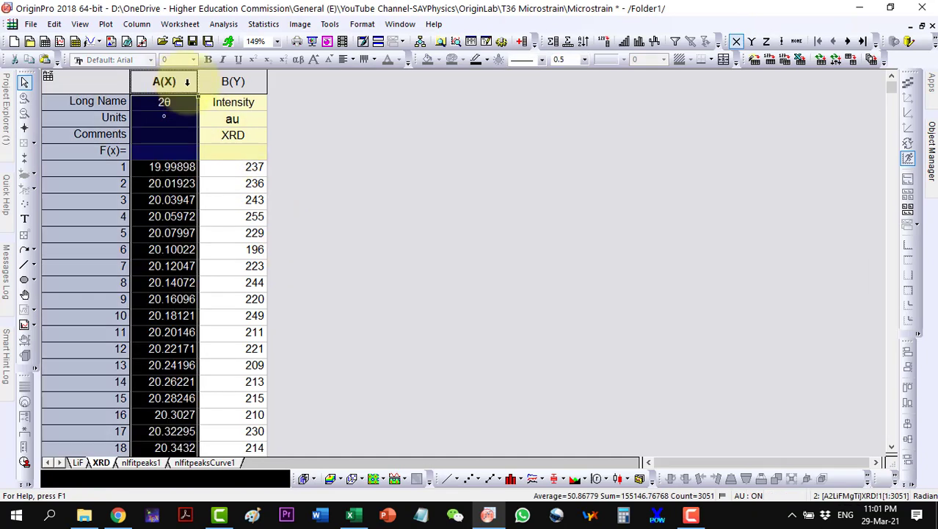
pyautogui.keyDown('shift'); pyautogui.click(226, 82); pyautogui.keyUp('shift')
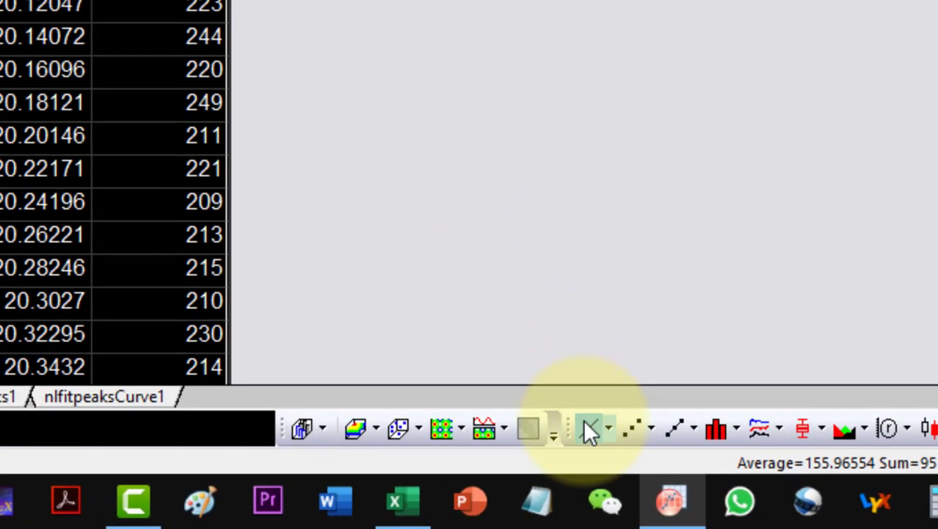
pyautogui.click(448, 478)
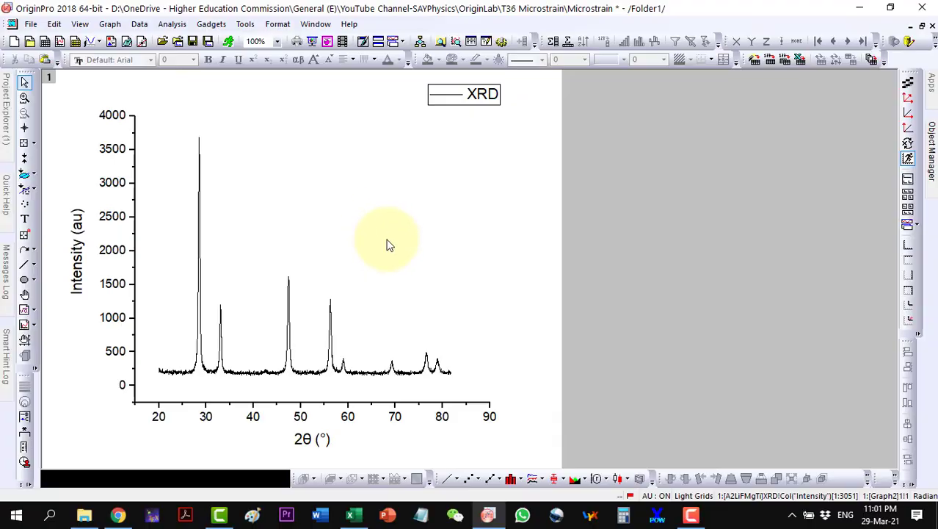
pyautogui.click(256, 377)
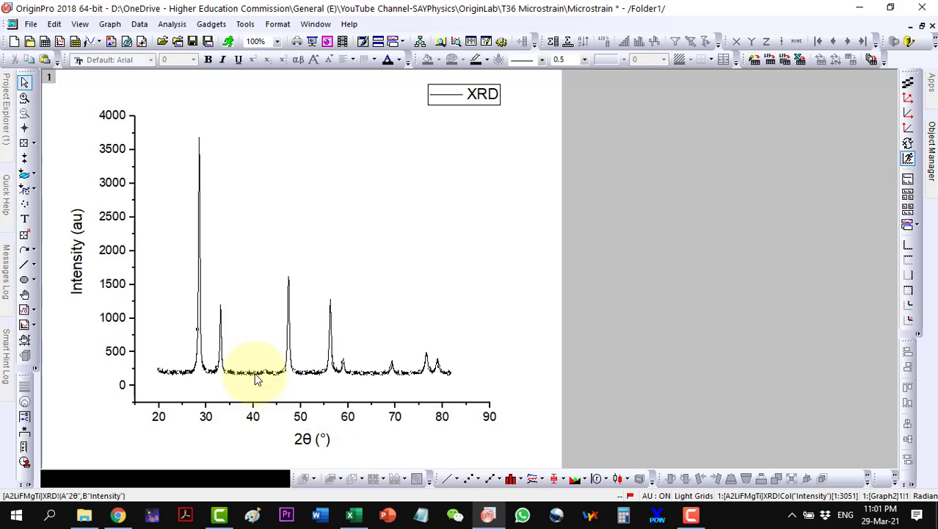
# Step: Start a Gauss multiple peak fit and pick the peaks near 28.5°, 33°, 47°, 56°, 59° and 69°
pyautogui.click(164, 25)
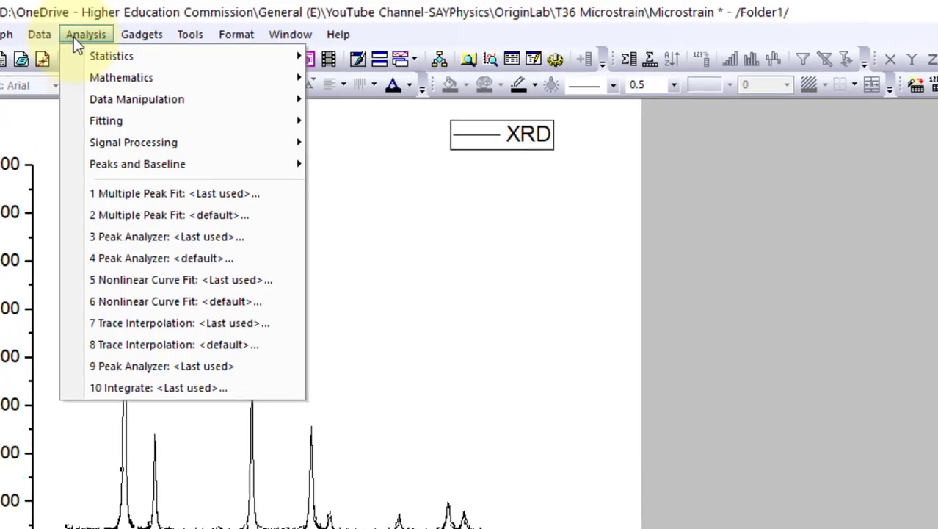
pyautogui.moveTo(97, 164)
pyautogui.moveTo(405, 170)
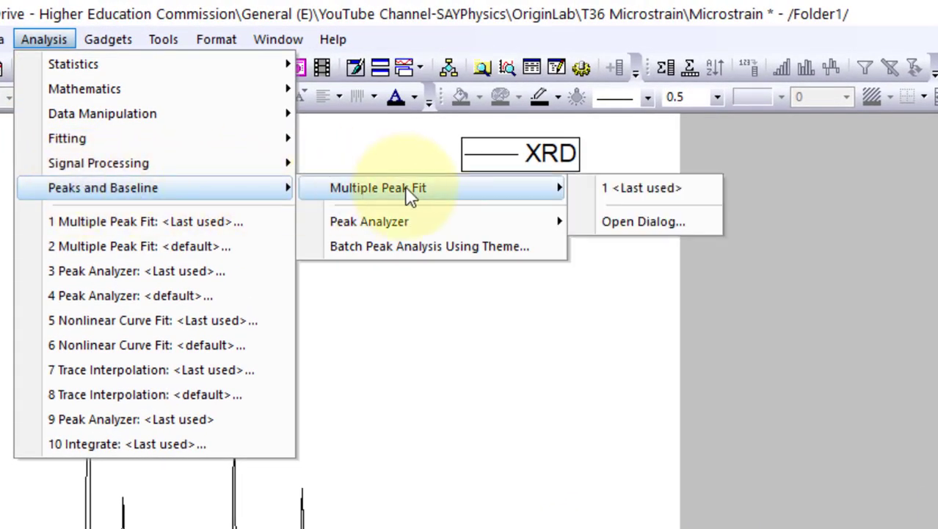
pyautogui.click(630, 223)
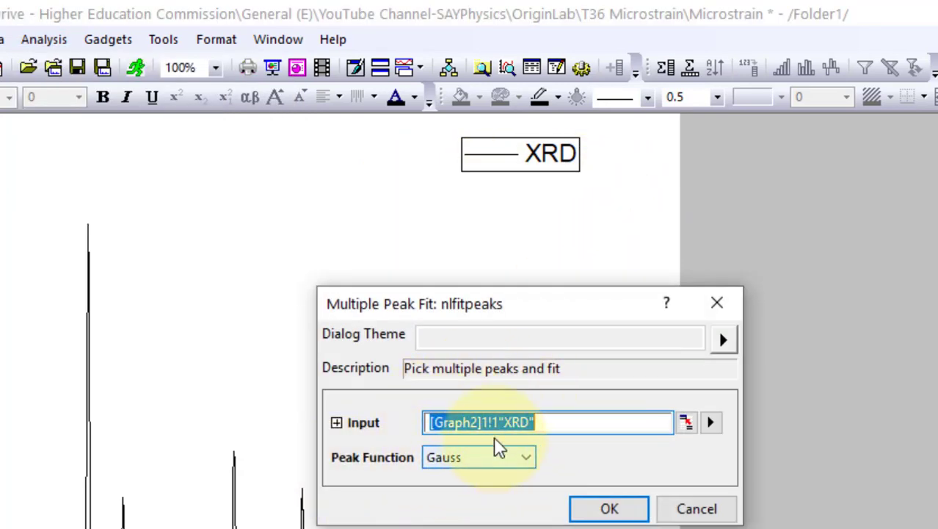
pyautogui.press('Return')
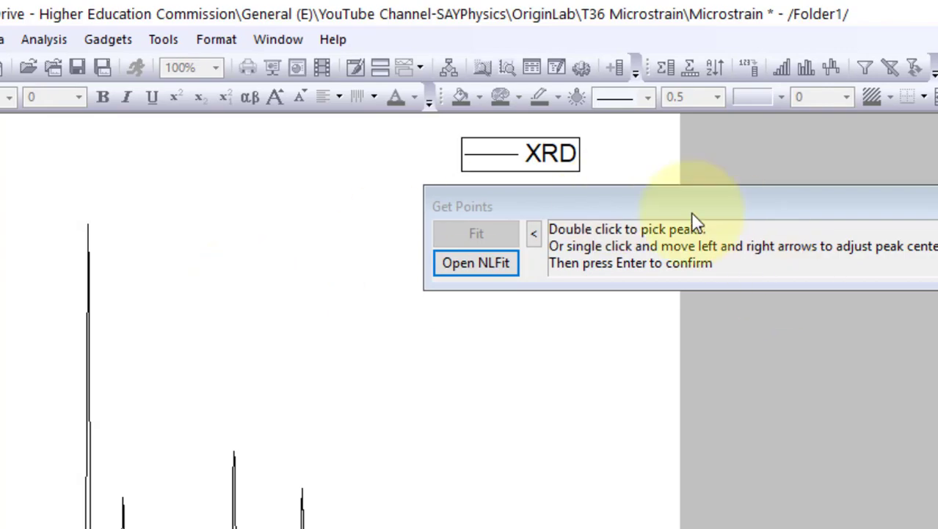
pyautogui.doubleClick(87, 220)
pyautogui.doubleClick(121, 480)
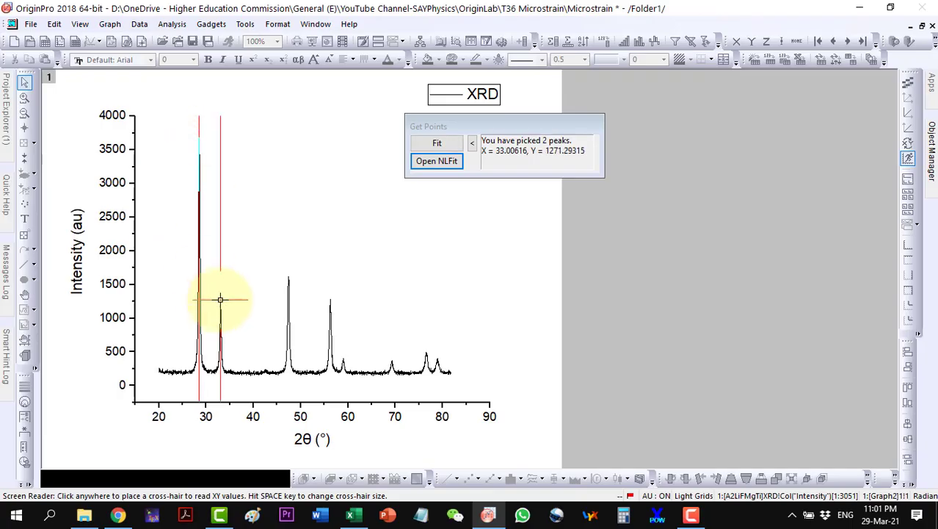
pyautogui.doubleClick(230, 444)
pyautogui.doubleClick(301, 478)
pyautogui.doubleClick(343, 354)
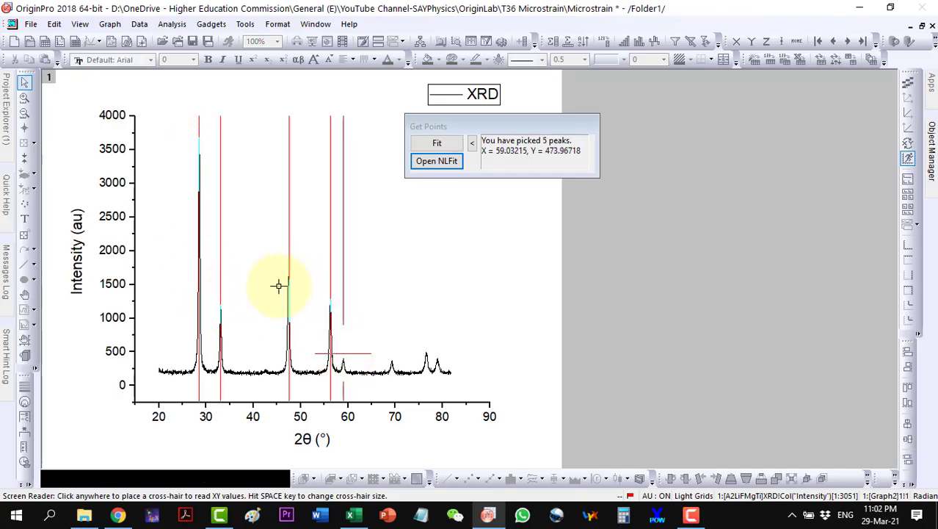
pyautogui.doubleClick(392, 354)
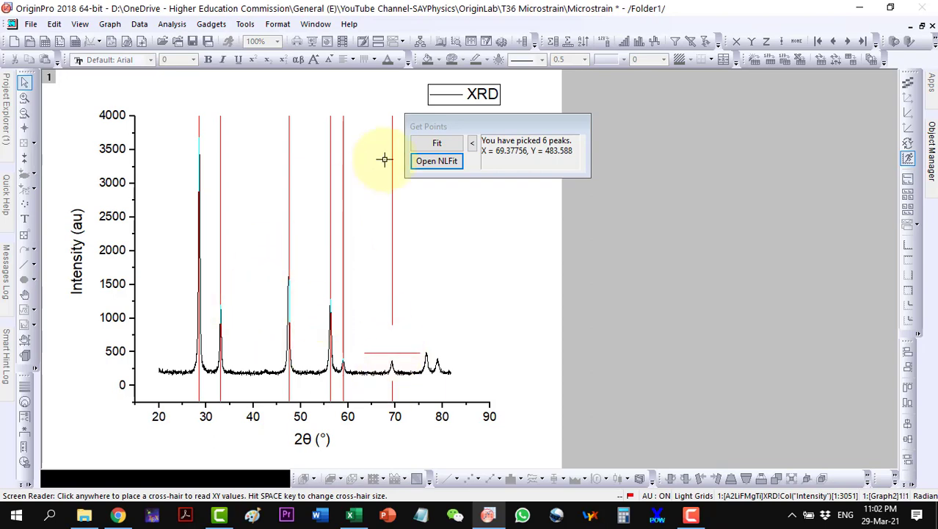
# Step: Fit the six peaks to convergence (R² 0.97089) and move the results table lower on the graph
pyautogui.click(436, 162)
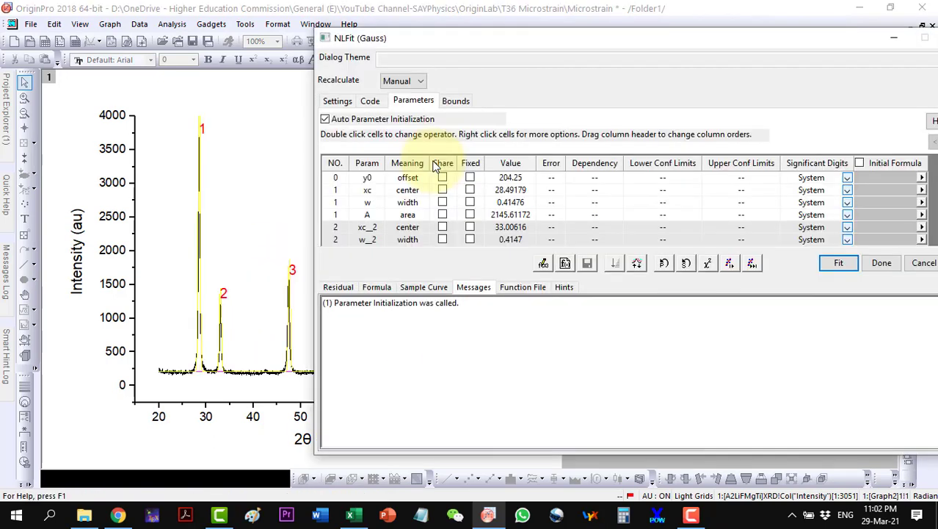
pyautogui.click(729, 262)
pyautogui.click(750, 263)
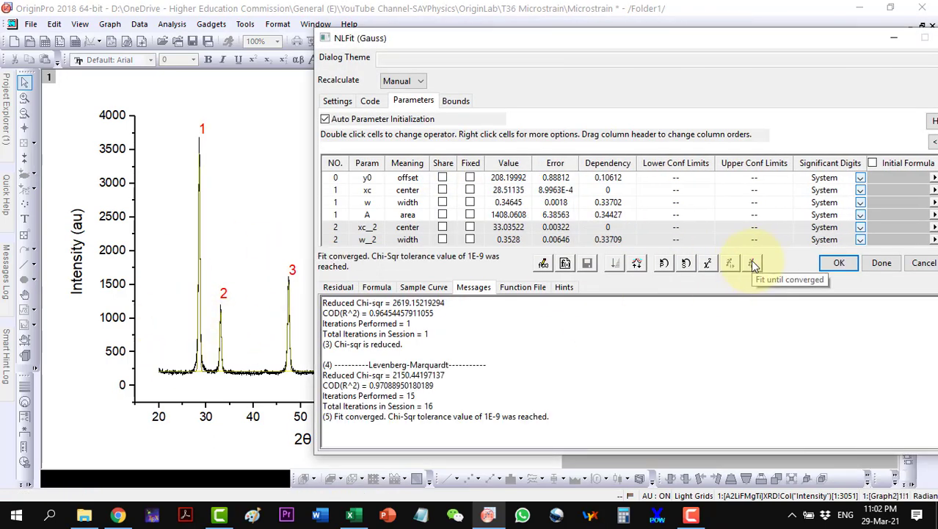
pyautogui.click(837, 262)
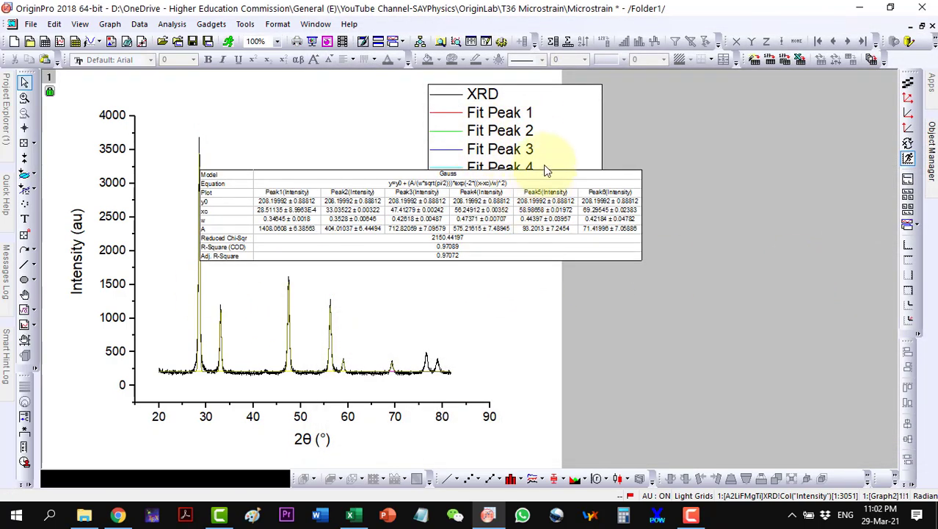
pyautogui.moveTo(534, 184); pyautogui.dragTo(534, 304)
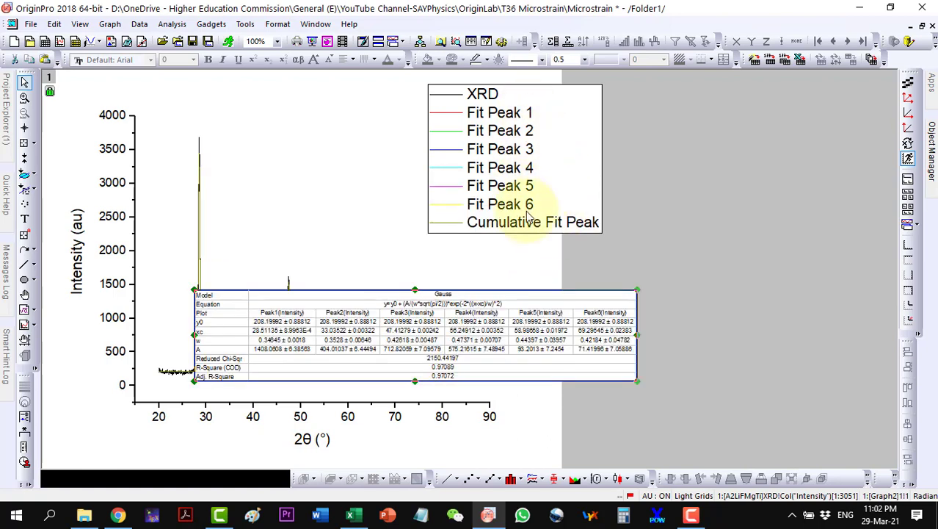
# Step: Bring up the nlfitpeaks2 fit summary sheet in the maximized XRD data worksheet
pyautogui.click(922, 27)
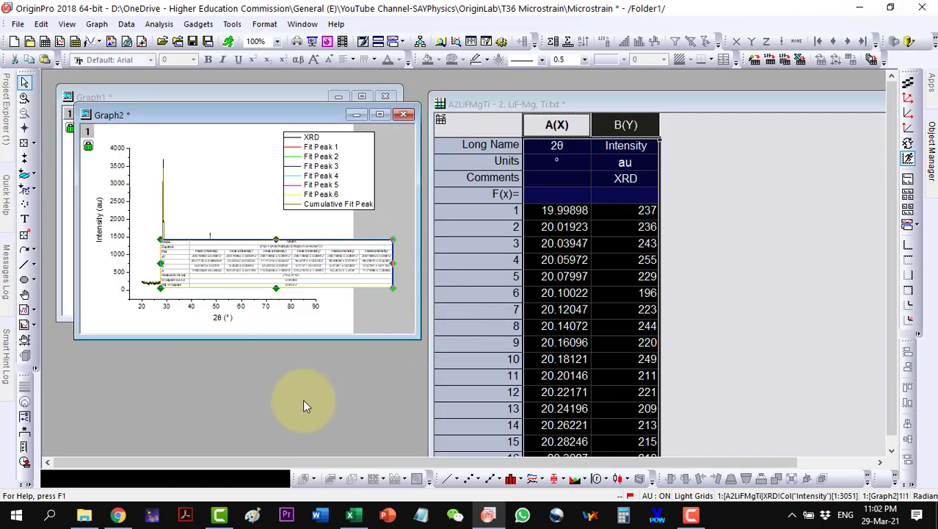
pyautogui.doubleClick(521, 107)
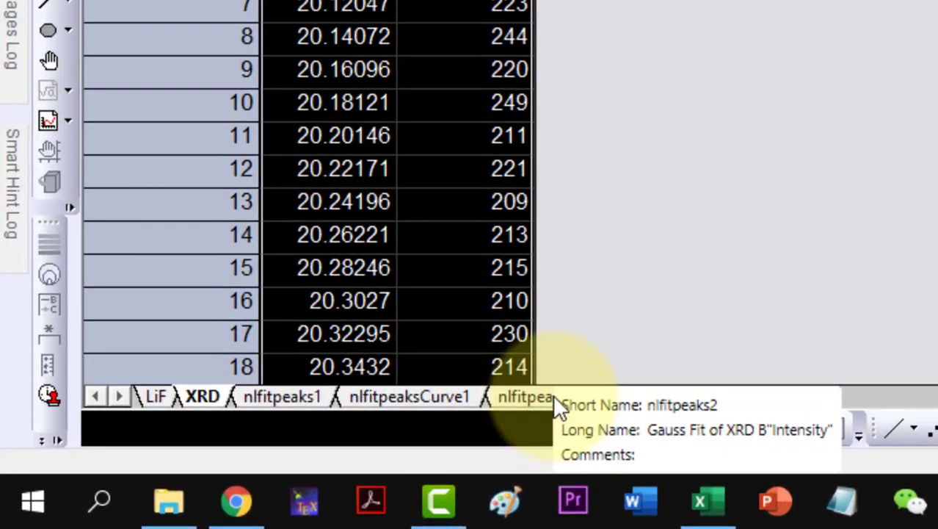
pyautogui.click(268, 462)
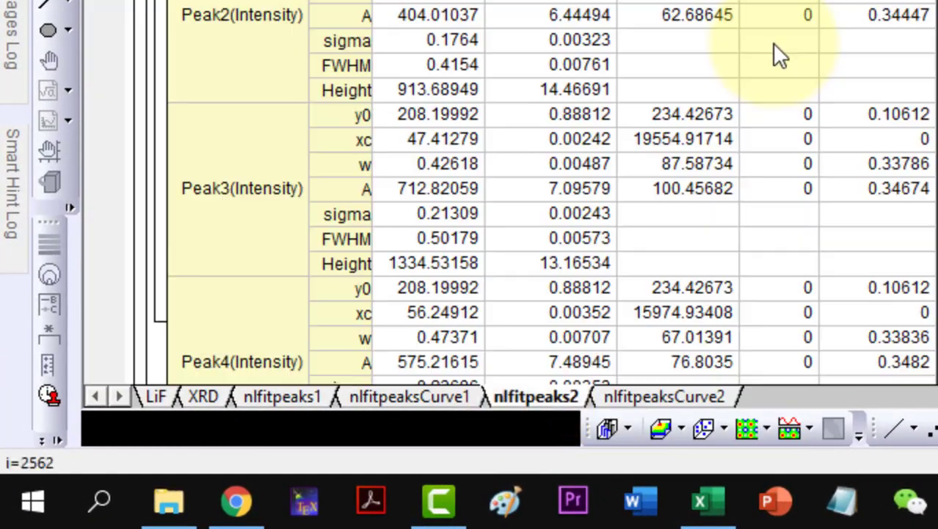
pyautogui.scroll(-1, 466, 308)
pyautogui.scroll(-12, 931, 88)
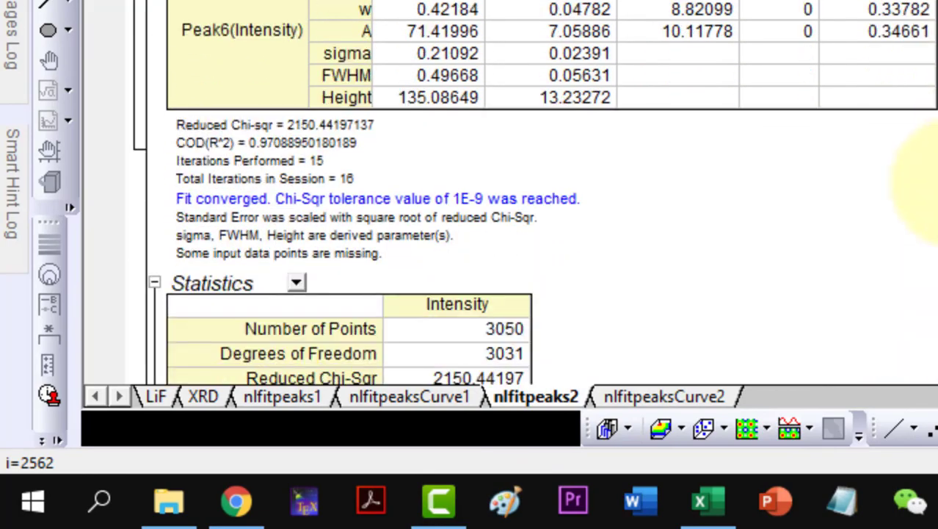
pyautogui.scroll(-3, 470, 257)
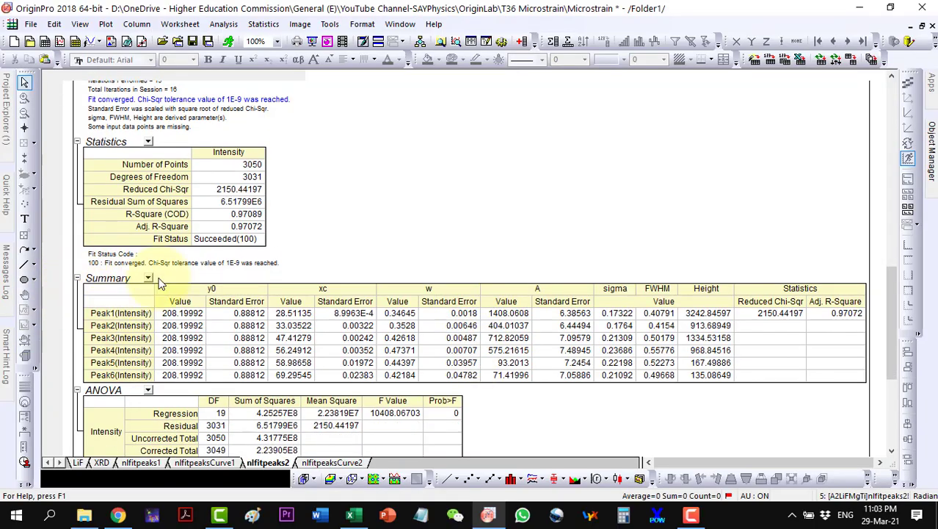
pyautogui.scroll(3, 667, 353)
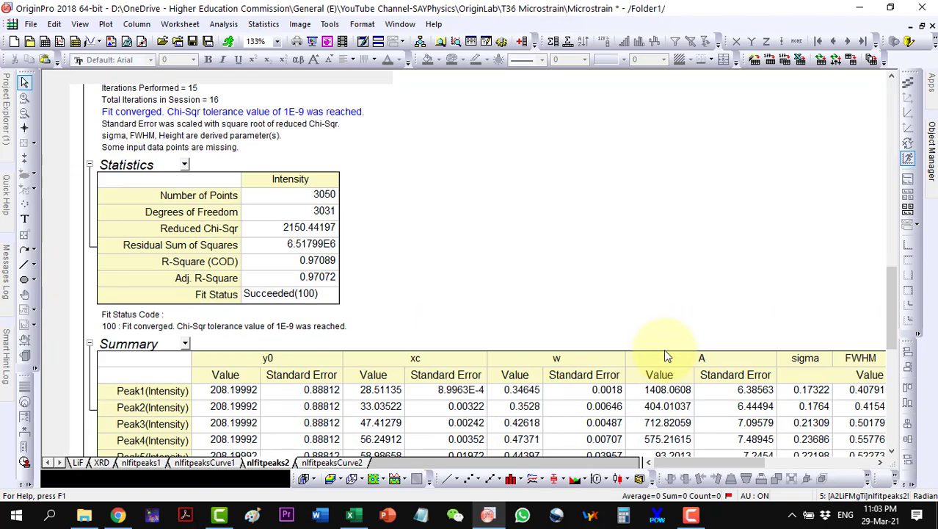
pyautogui.scroll(-1, 664, 349)
pyautogui.scroll(-3, 664, 349)
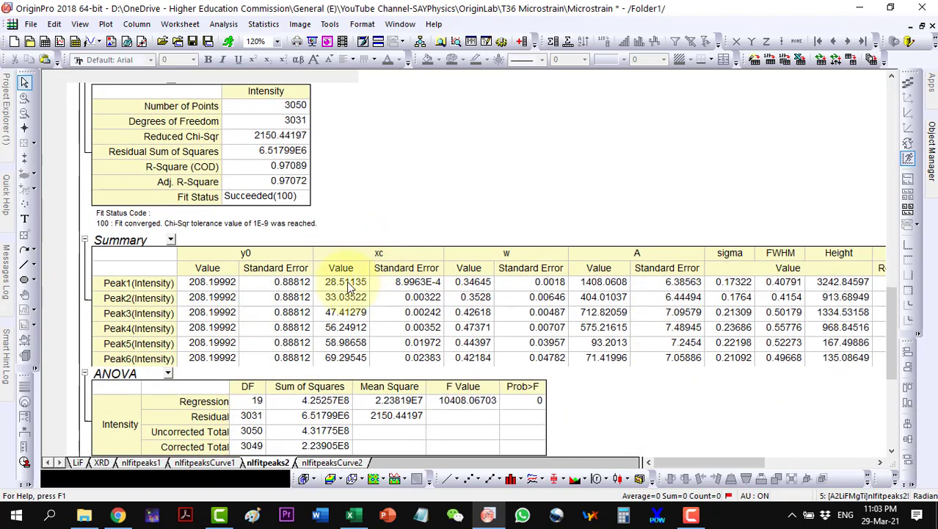
# Step: Copy the six xc peak centres (28.51135 to 69.29545) into Excel cells C3:C8
pyautogui.moveTo(341, 283); pyautogui.dragTo(345, 357)
pyautogui.rightClick(353, 355)
pyautogui.click(391, 142)
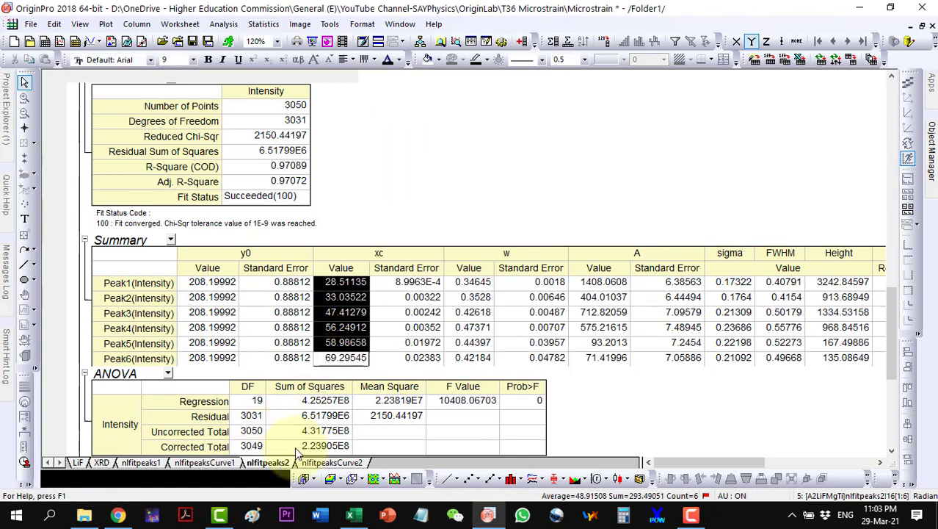
pyautogui.click(351, 516)
pyautogui.click(236, 263)
pyautogui.click(19, 61)
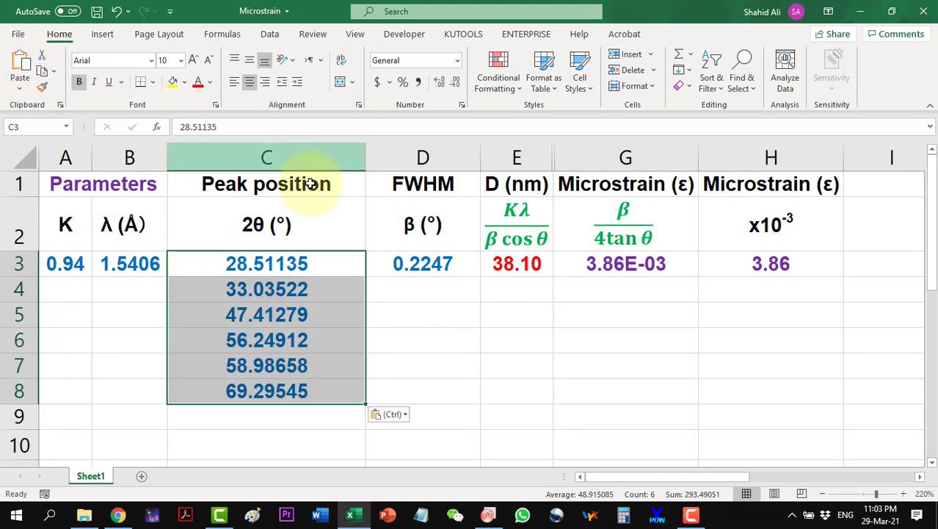
# Step: Copy the six fitted FWHM values from the Origin summary into Excel cells D3:D8
pyautogui.click(423, 263)
pyautogui.click(488, 516)
pyautogui.moveTo(782, 285); pyautogui.dragTo(786, 358)
pyautogui.rightClick(785, 356)
pyautogui.click(768, 150)
pyautogui.click(350, 515)
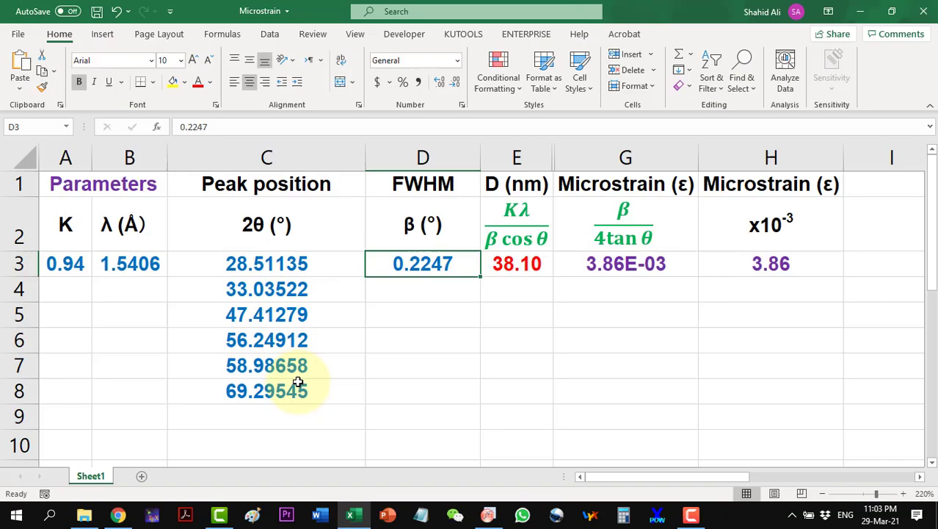
pyautogui.click(22, 65)
# Step: Fill the crystallite size (E3), microstrain (G3) and scaled microstrain (H3) formulas down to row 8
pyautogui.click(521, 264)
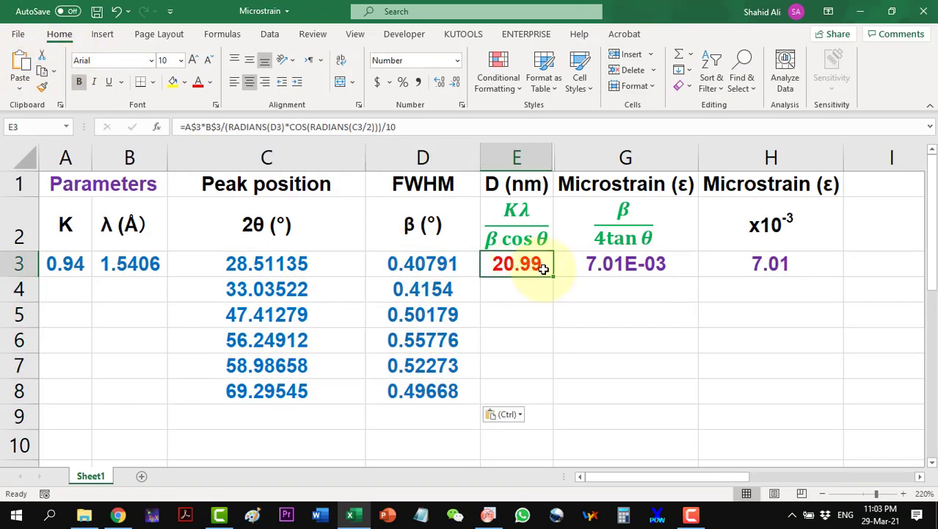
pyautogui.moveTo(552, 276); pyautogui.dragTo(563, 406)
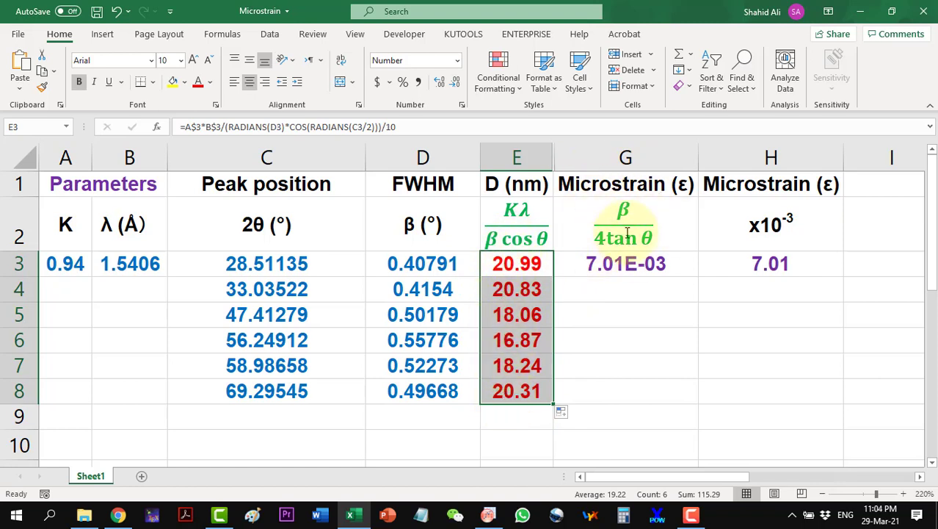
pyautogui.click(649, 262)
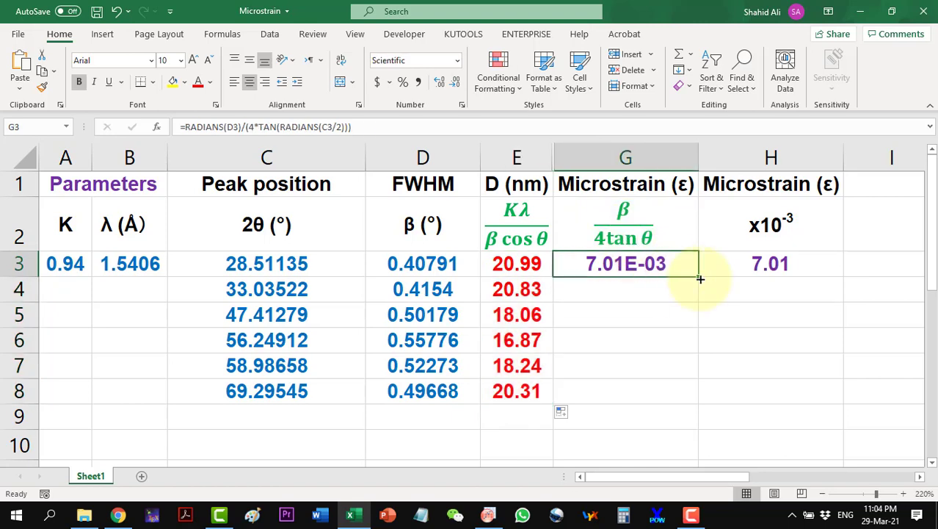
pyautogui.moveTo(698, 274); pyautogui.dragTo(691, 395)
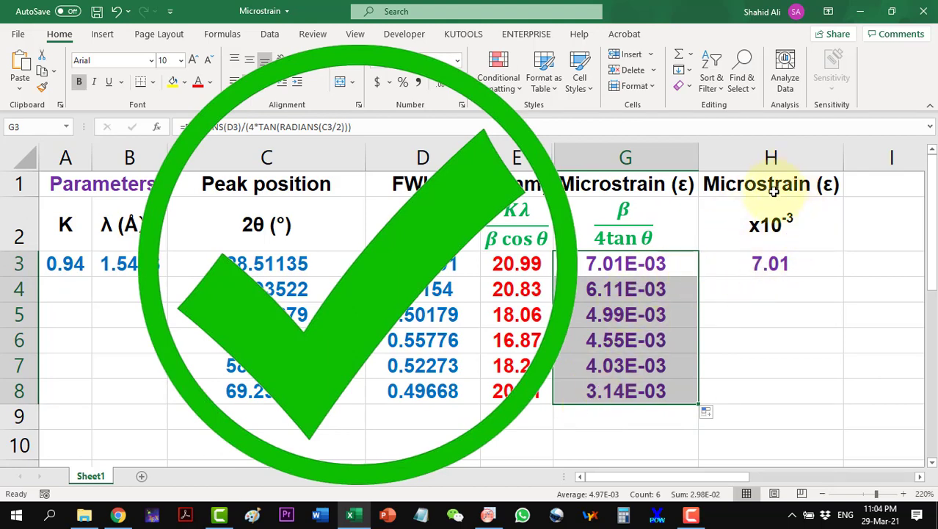
pyautogui.click(775, 264)
pyautogui.moveTo(845, 276); pyautogui.dragTo(843, 405)
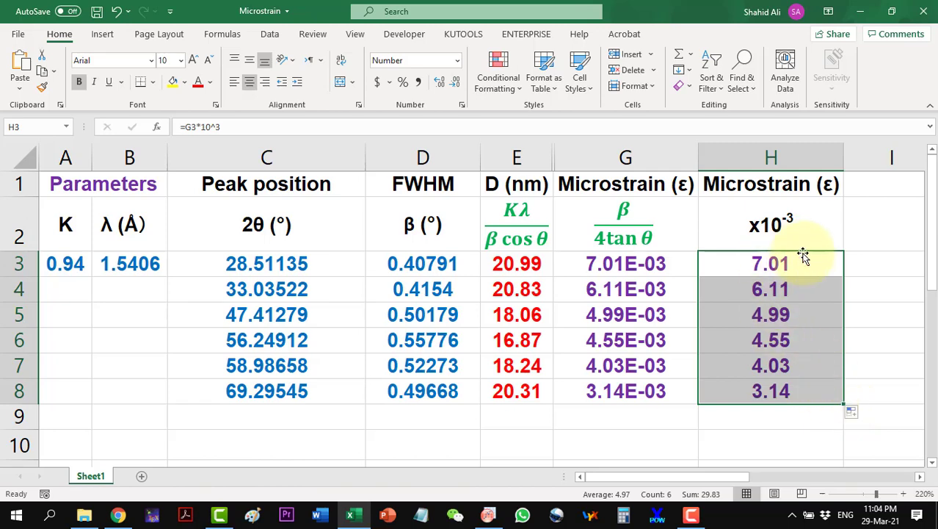